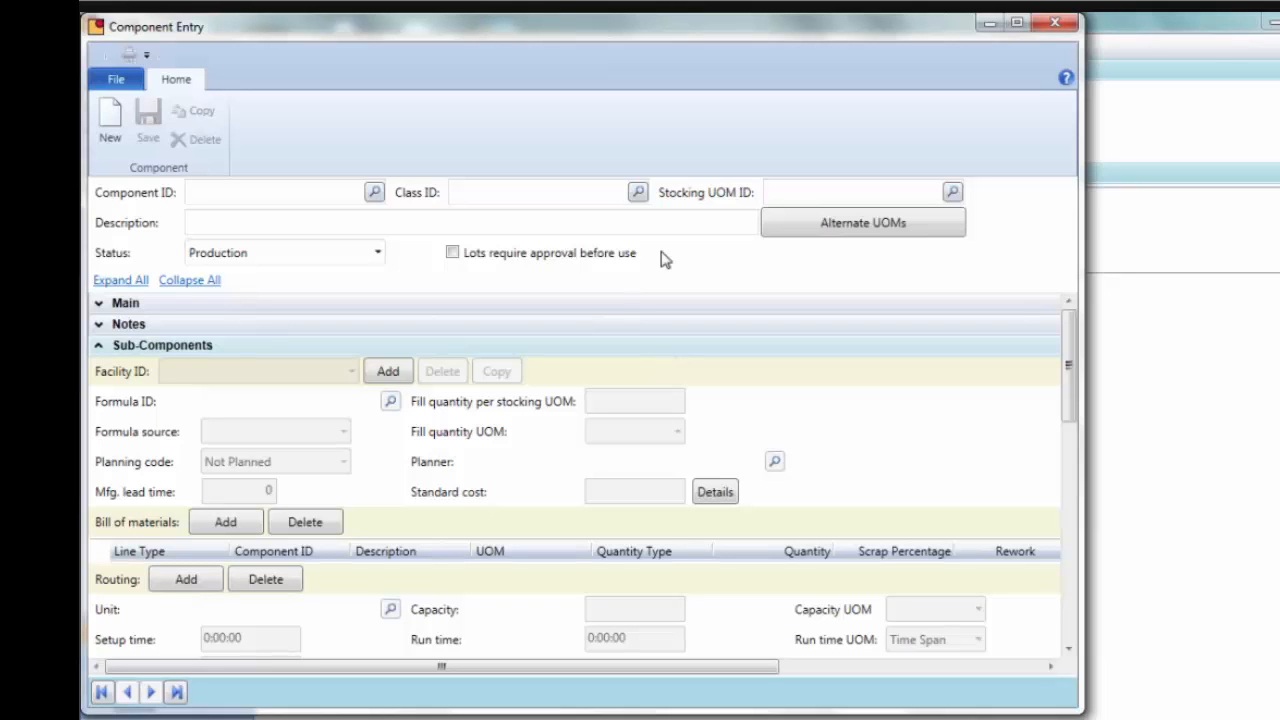
- Enter BC RM1 as the new component's ID and view the available component classes without choosing one
left_click(321, 199)
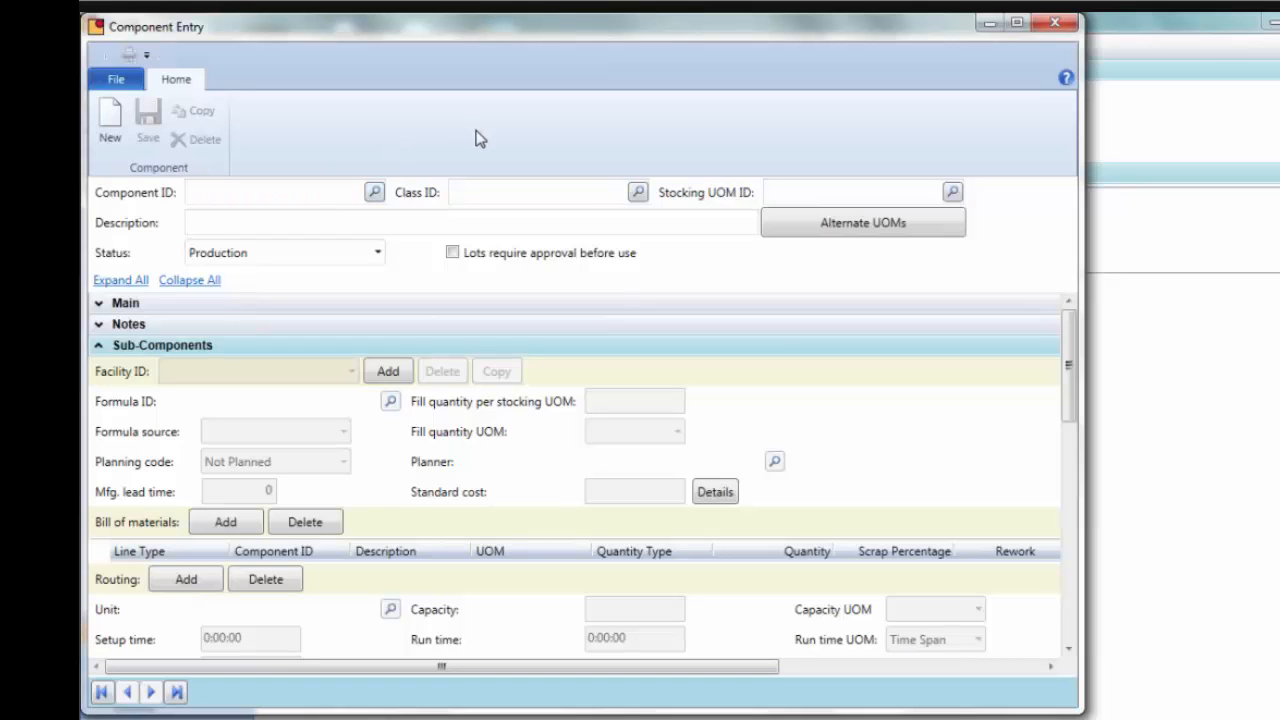
type("TR")
key("BackSpace")
key("BackSpace")
type("BC RM1")
left_click(594, 200)
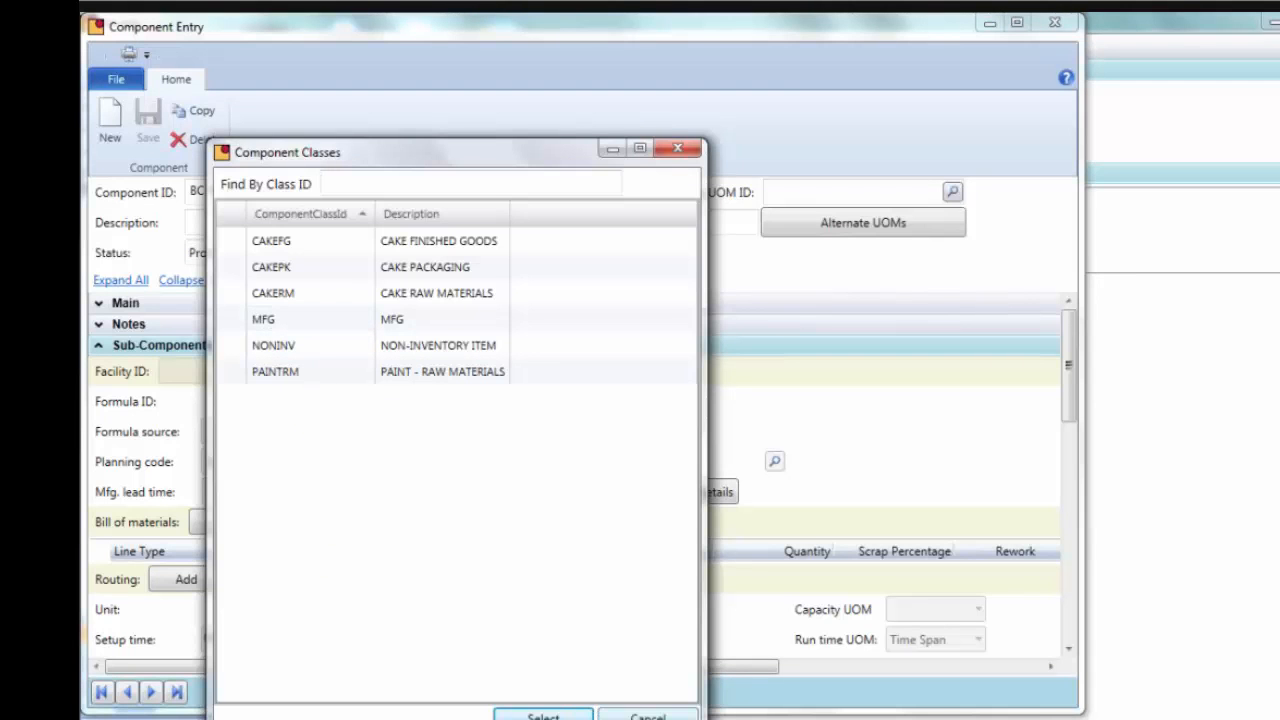
left_click(648, 717)
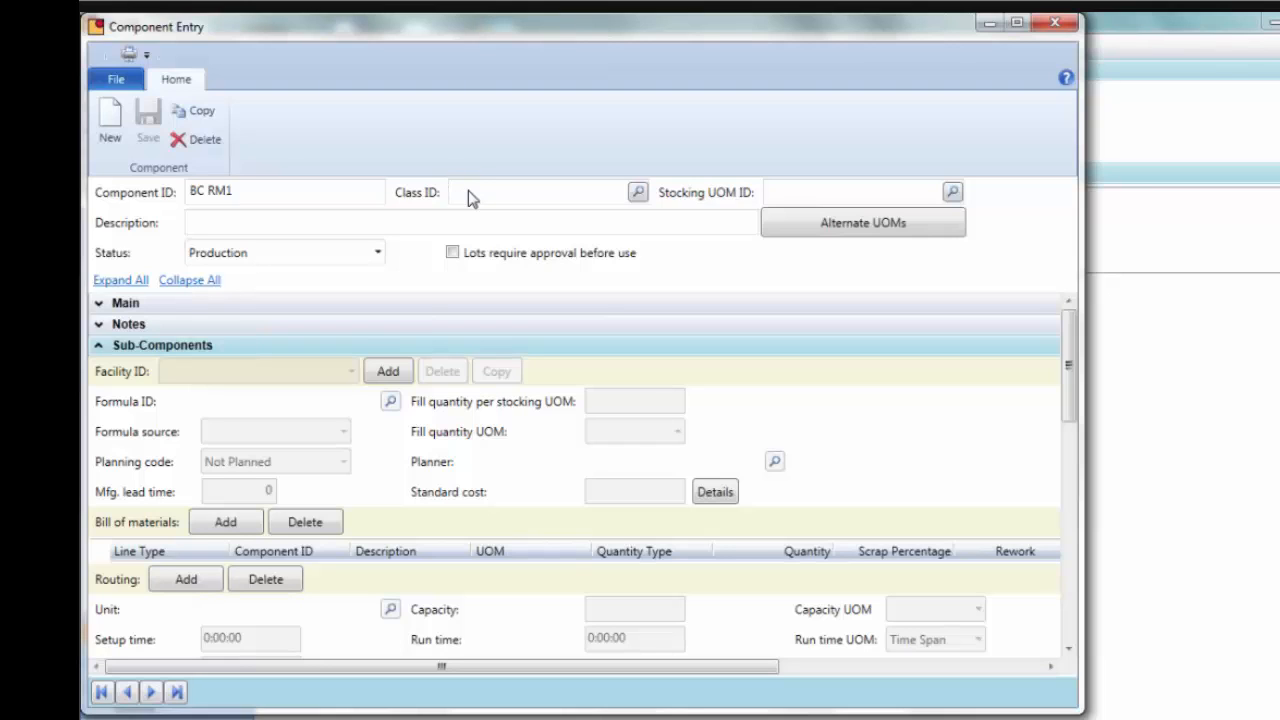
- Set the component's stocking unit of measure to LB
left_click(786, 191)
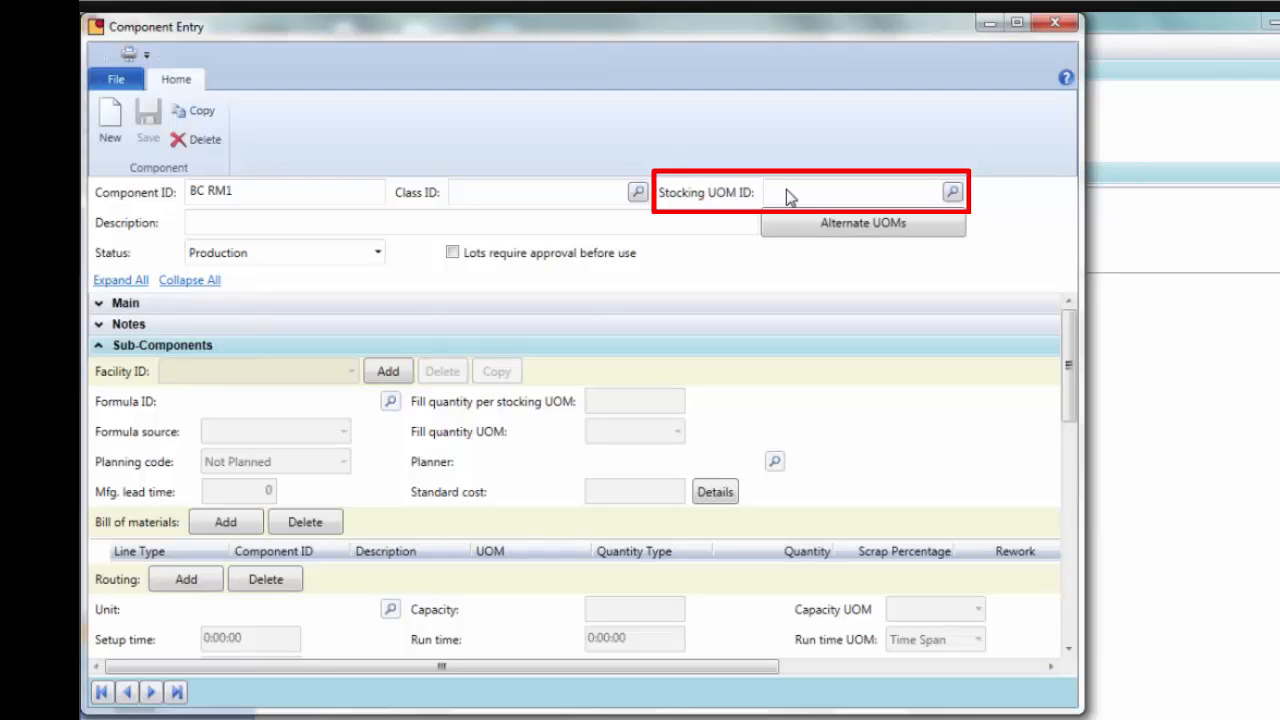
left_click(951, 193)
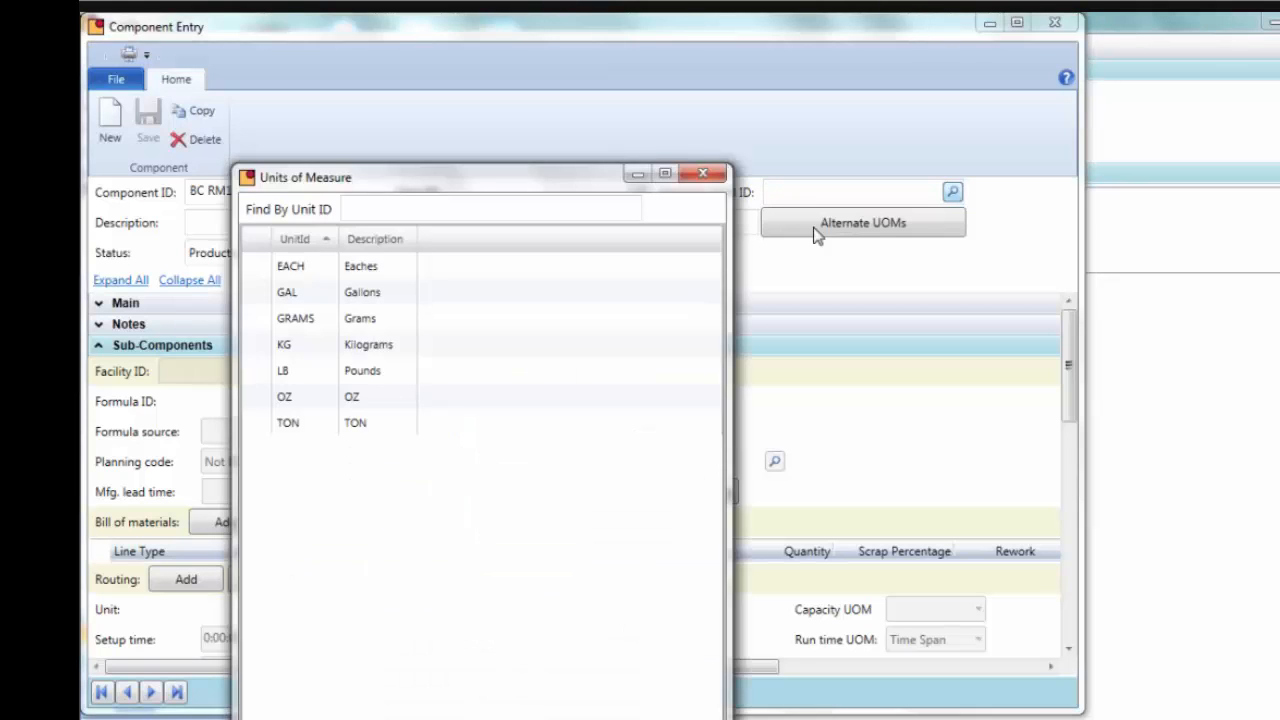
double_click(304, 376)
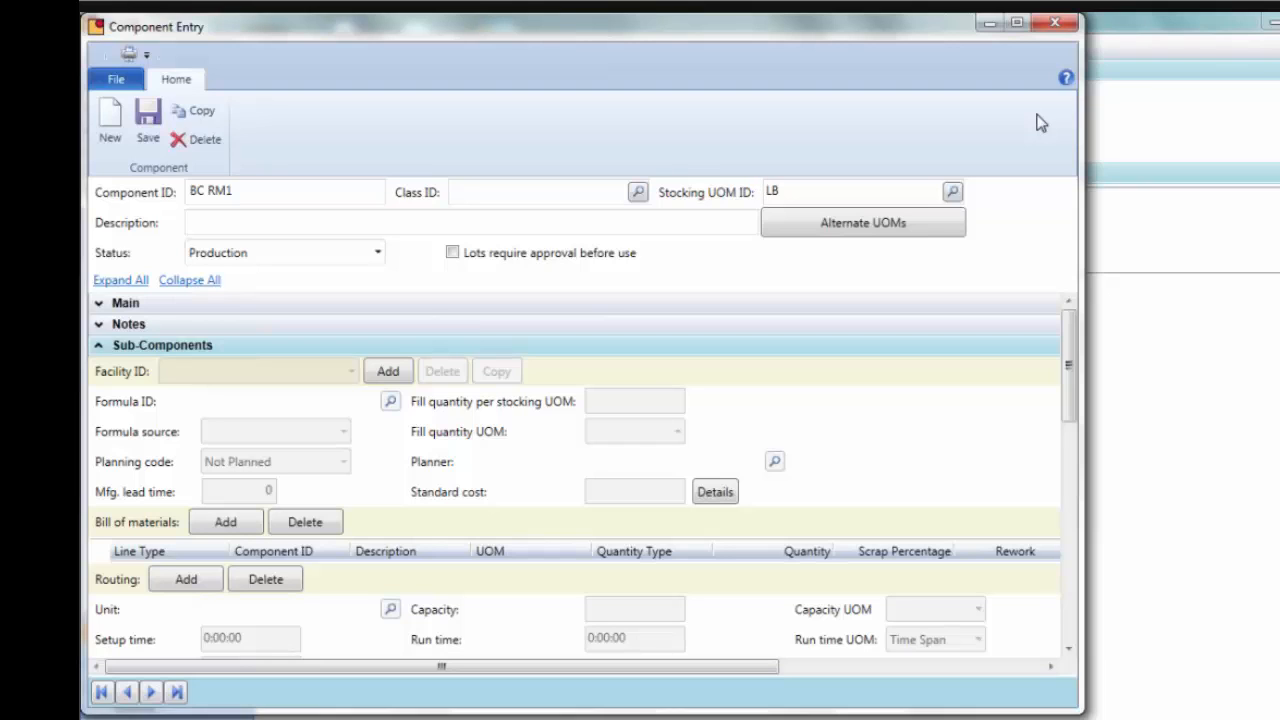
- Add GAL as an alternate unit for the component with a conversion quantity of 8.3
left_click(852, 232)
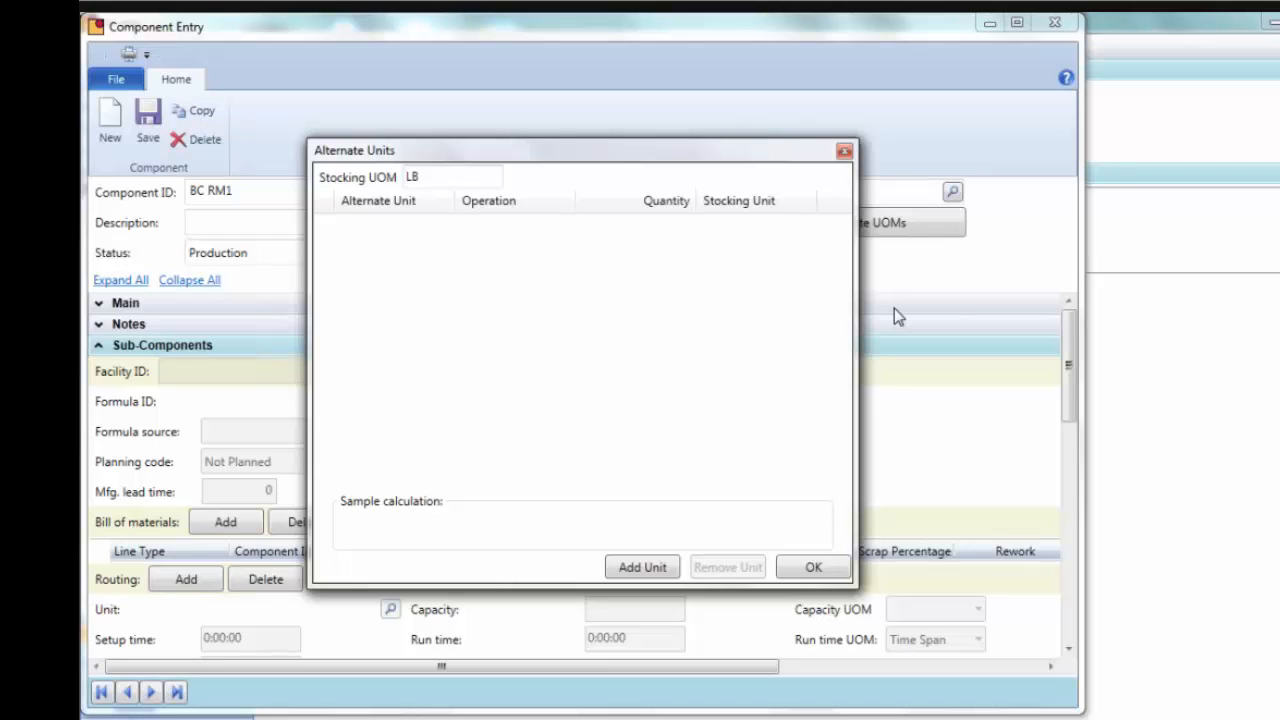
left_click(615, 568)
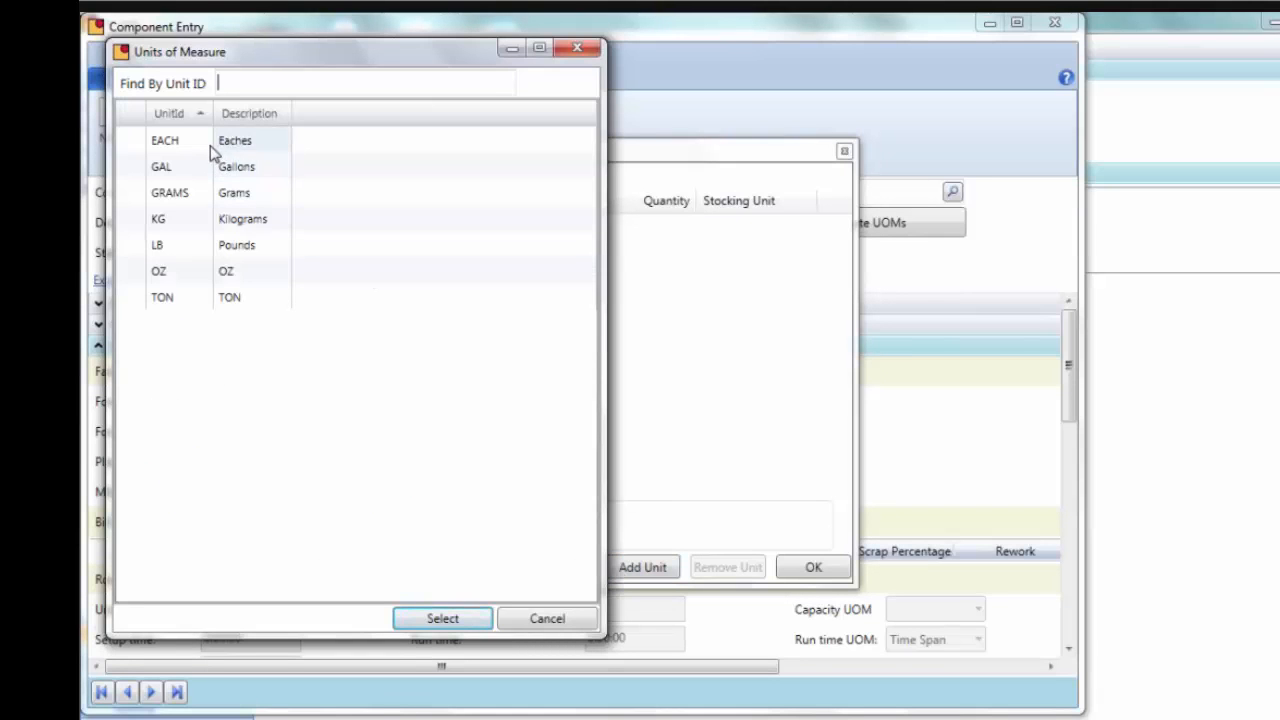
double_click(163, 167)
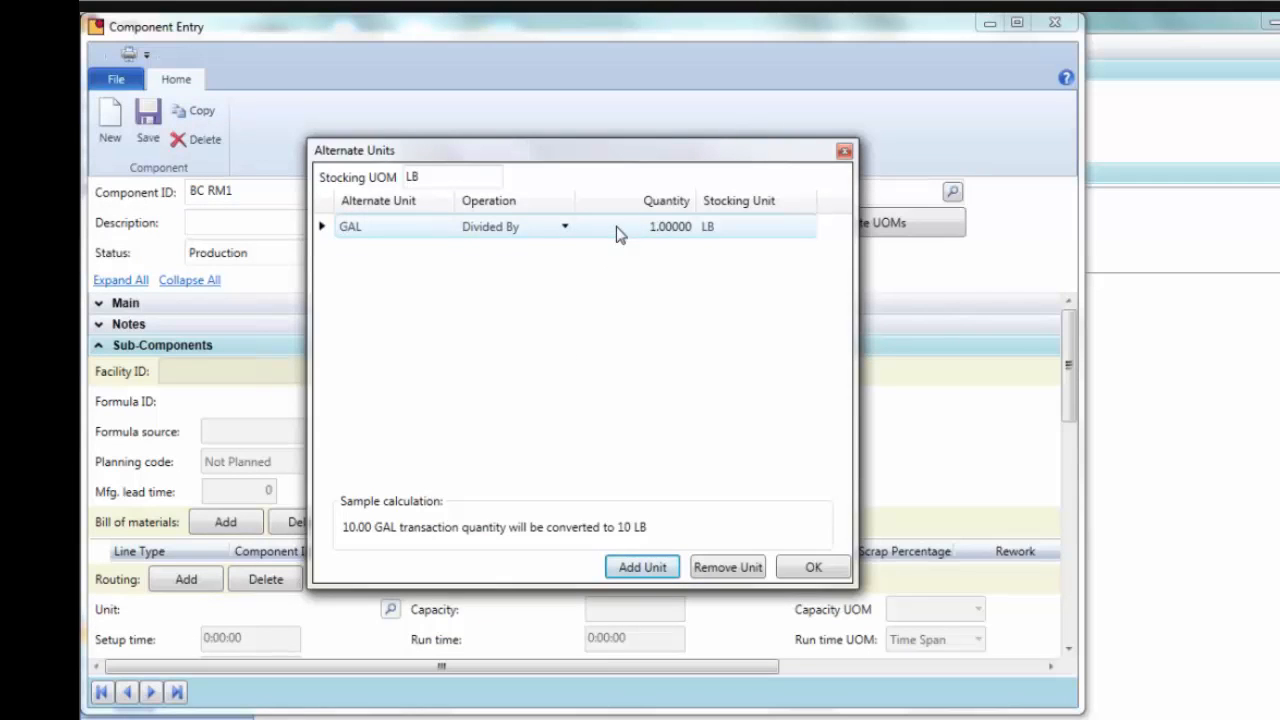
left_click(616, 226)
type("8.3")
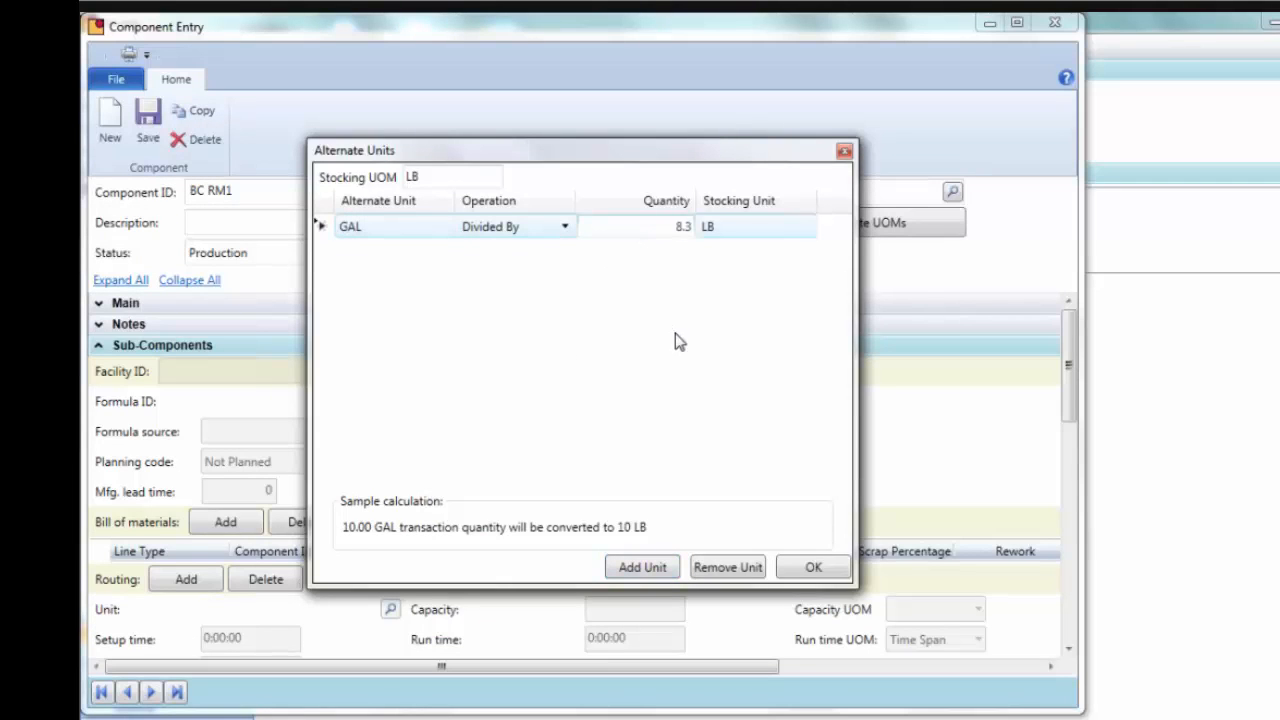
key("Tab")
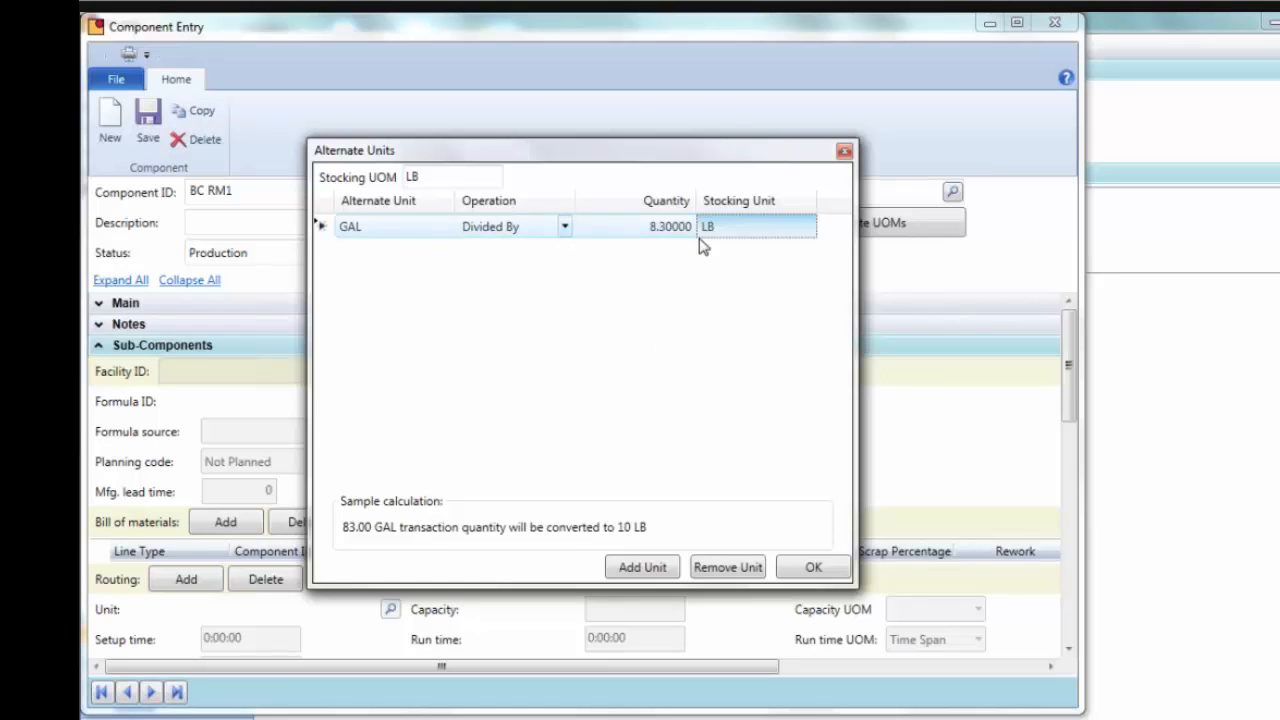
- Set the GAL conversion's operation to Multiplied By and accept the alternate units
left_click(672, 232)
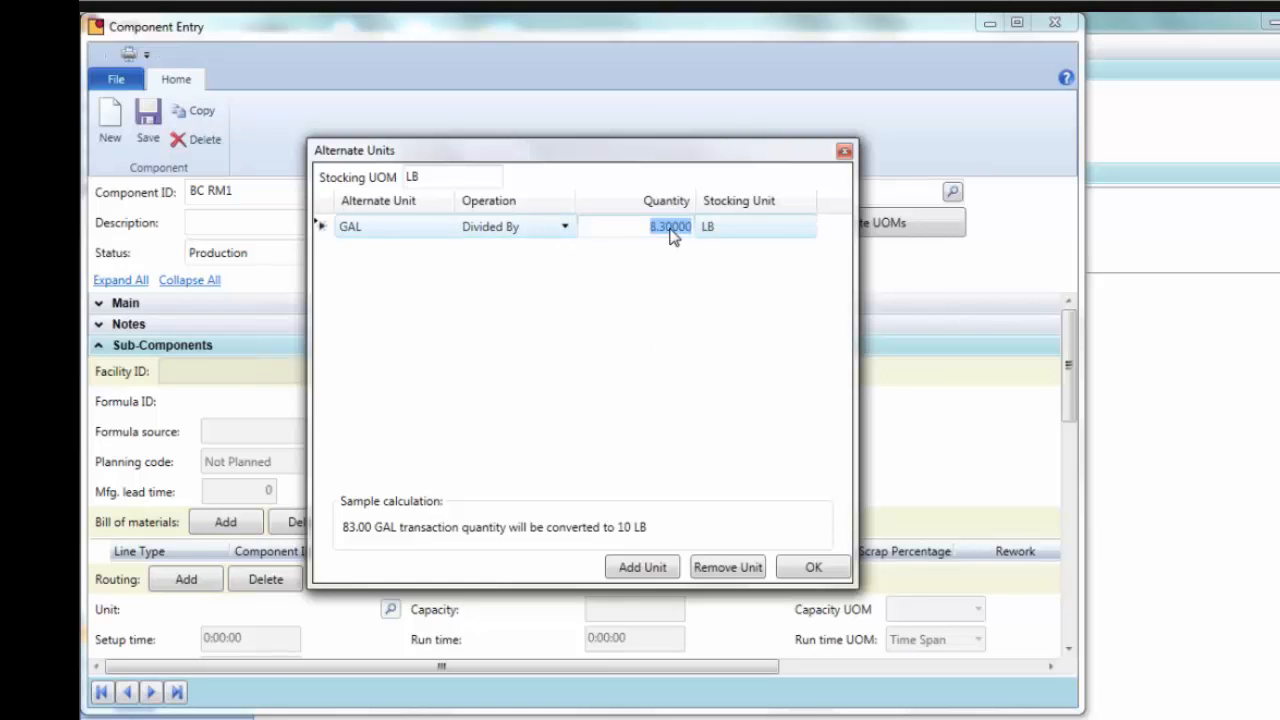
left_click(574, 228)
left_click(528, 268)
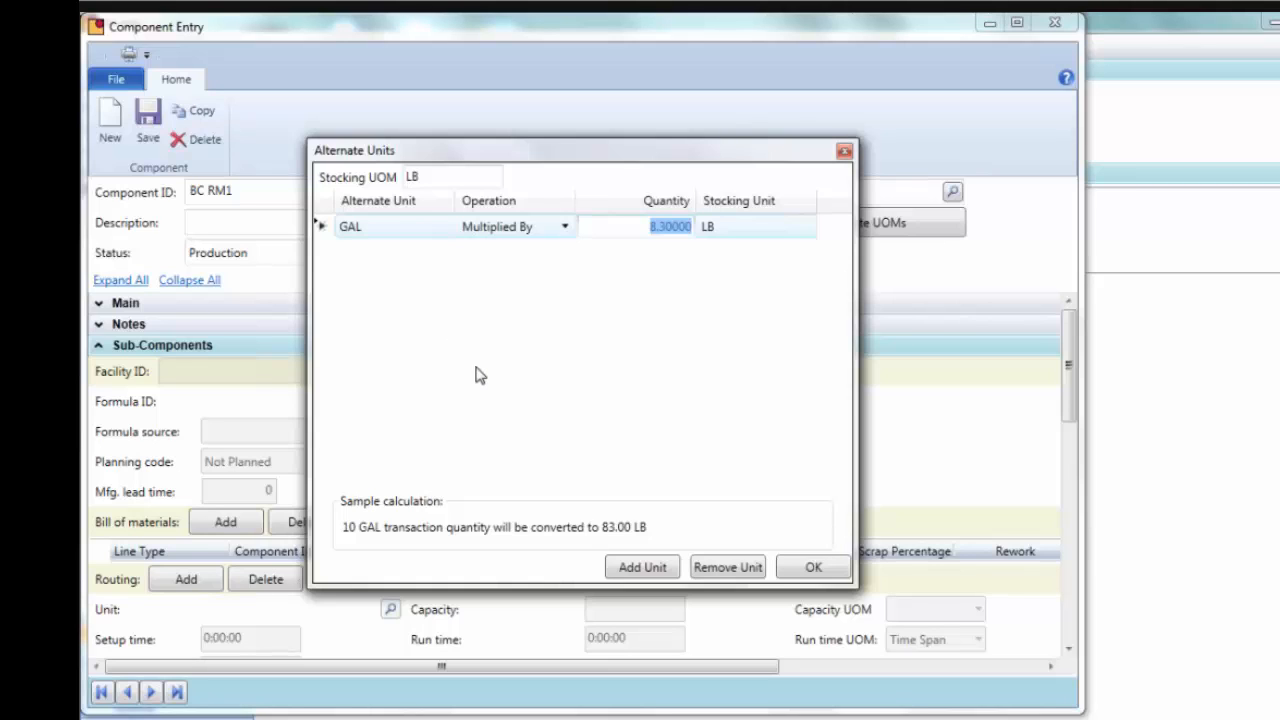
left_click(797, 574)
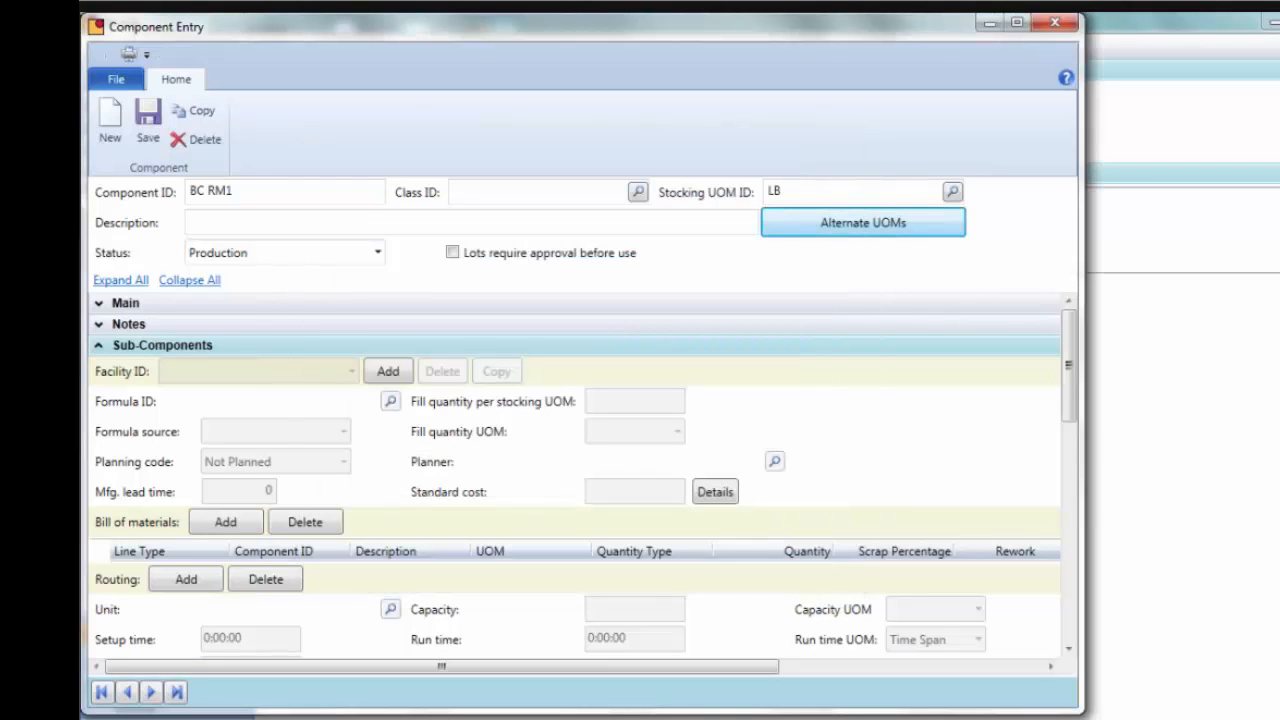
- Switch to the Vicinity main window and open the company's Units of Measure setup
left_click(857, 719)
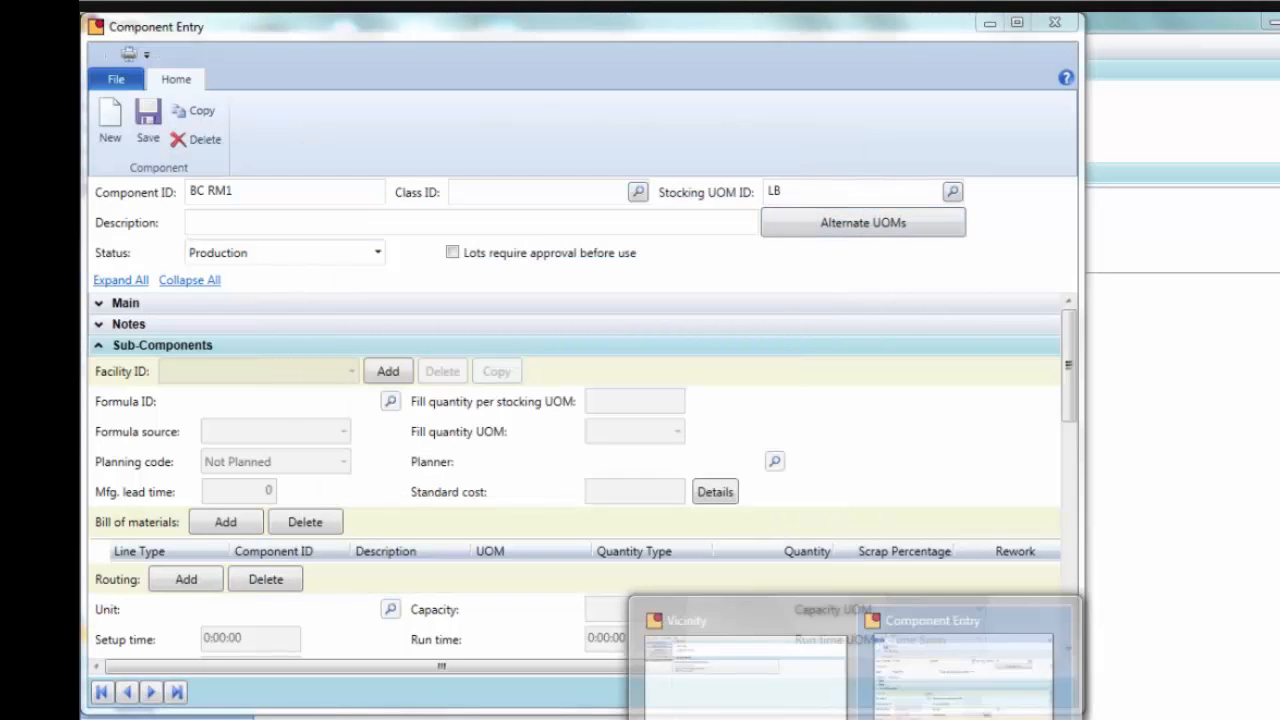
left_click(709, 599)
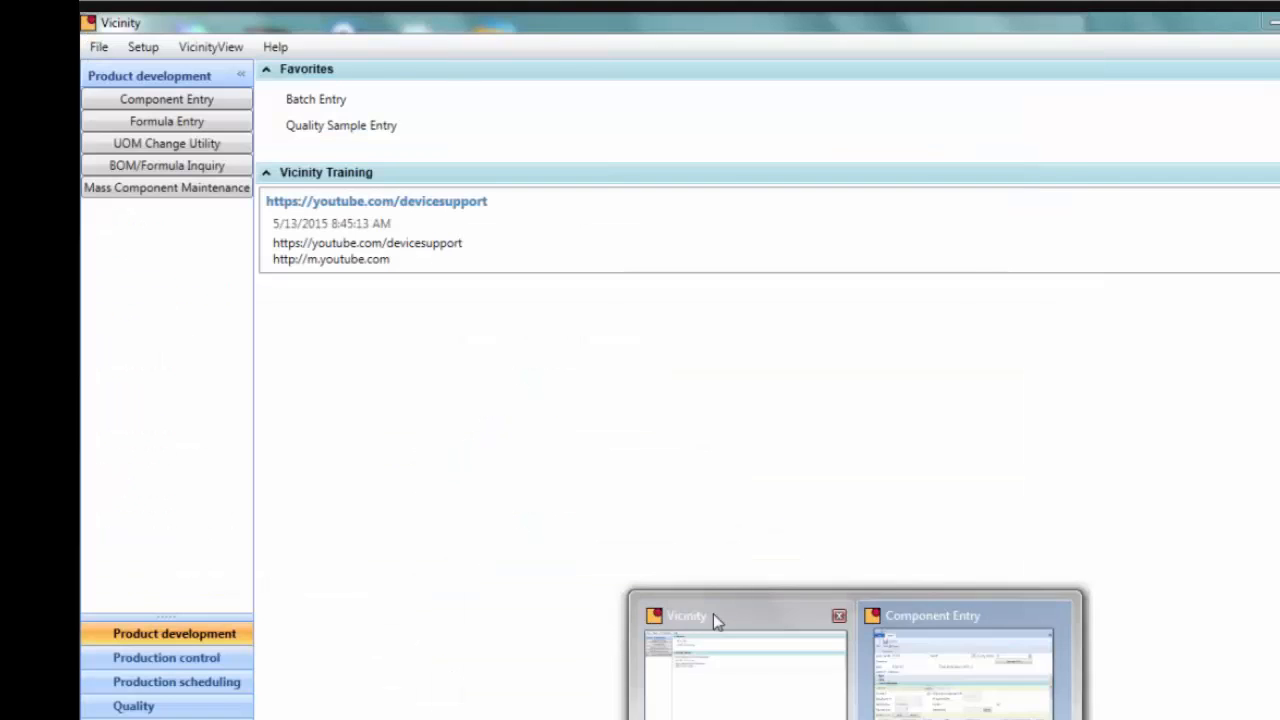
left_click(151, 46)
mouse_move(187, 97)
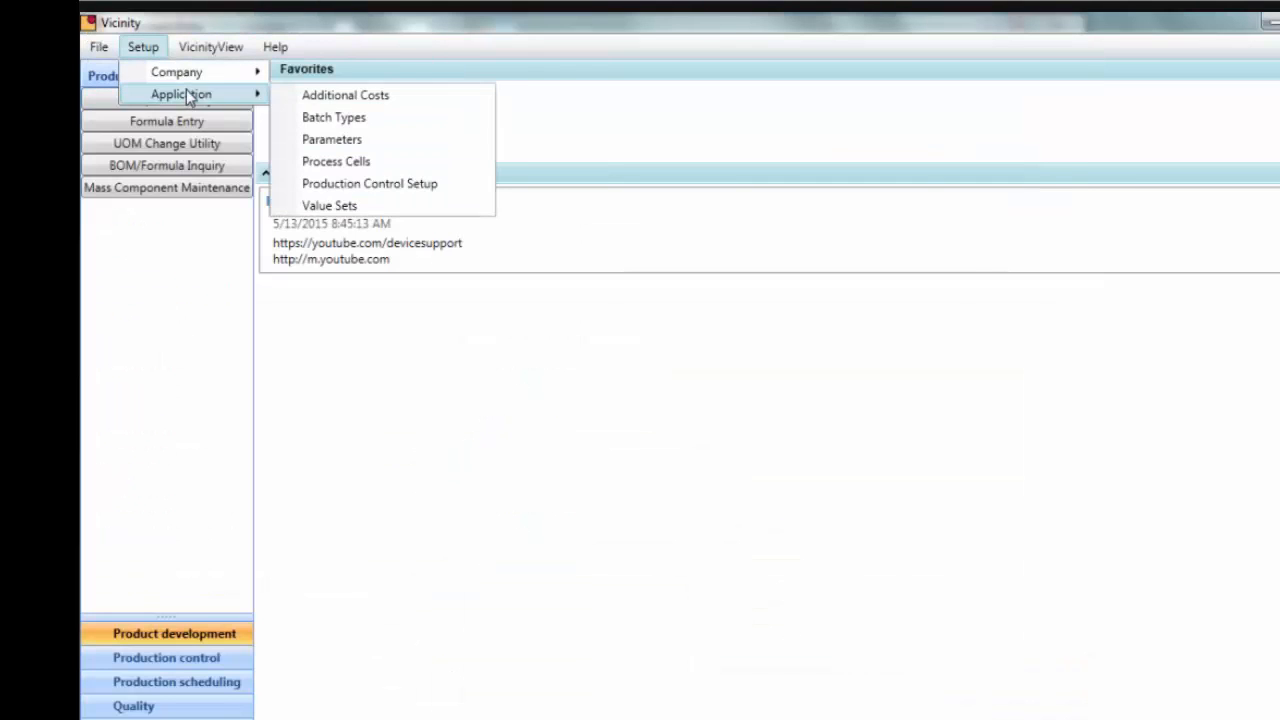
mouse_move(180, 72)
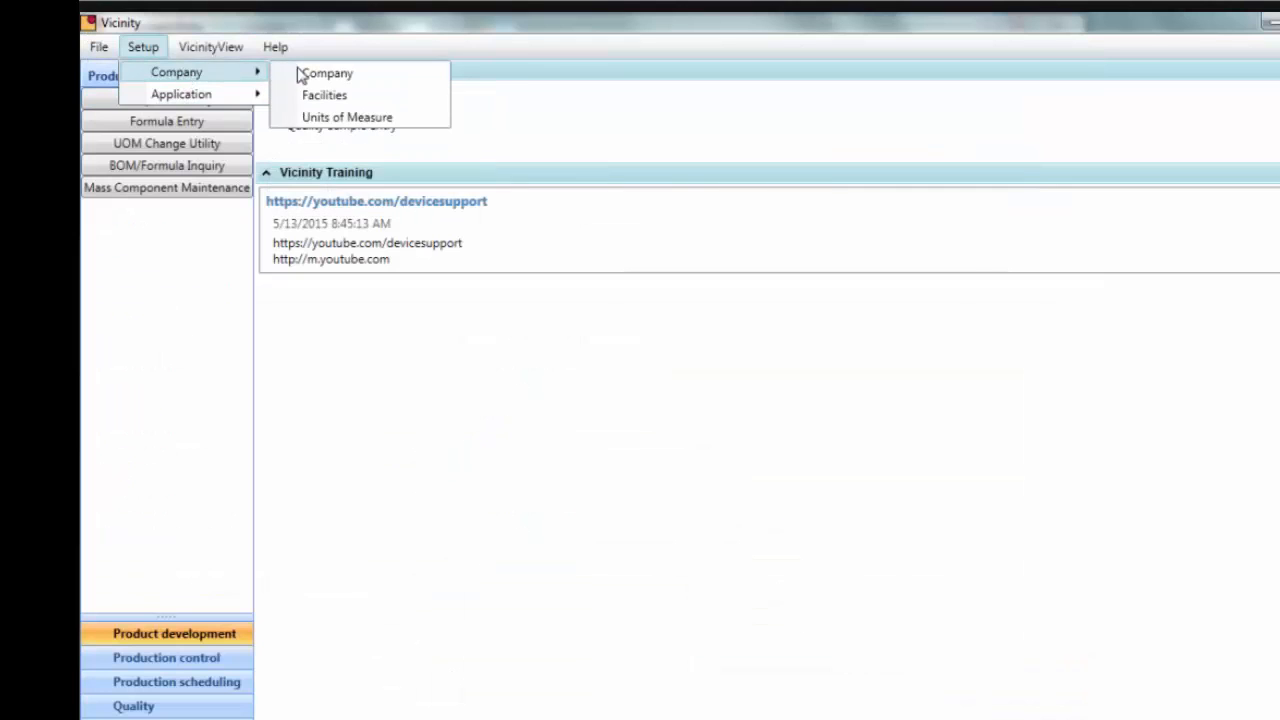
left_click(355, 118)
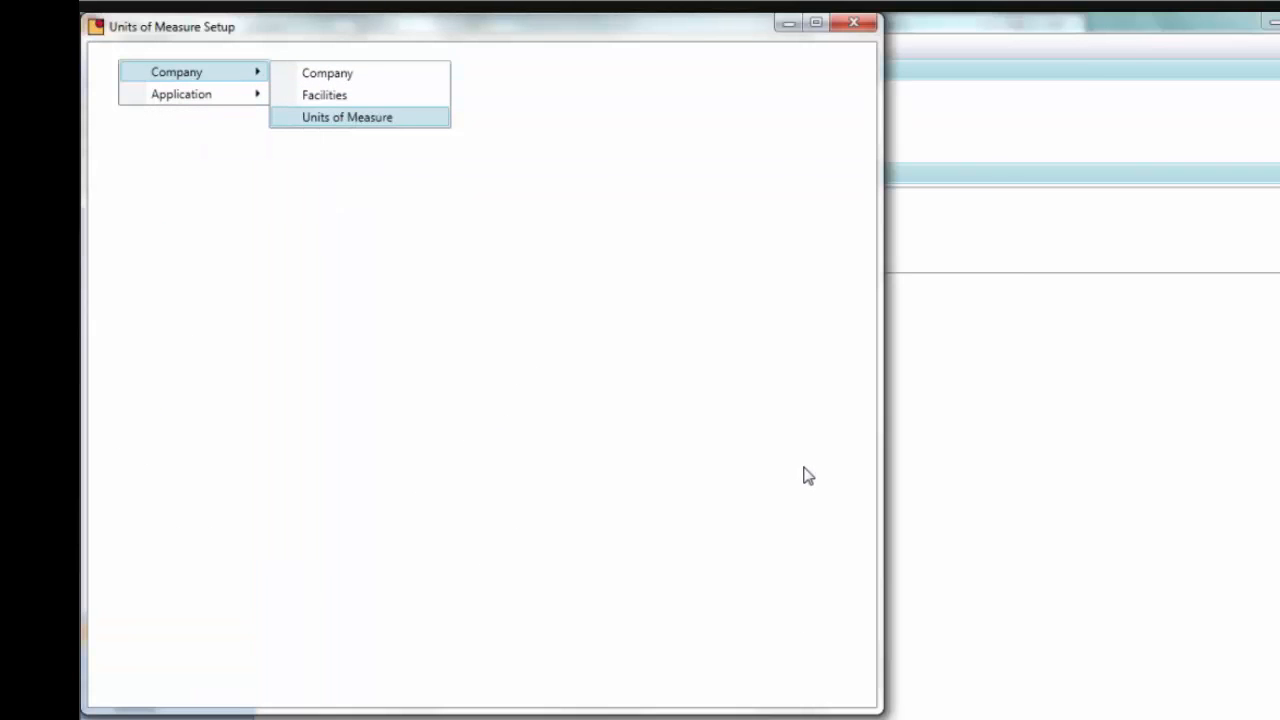
left_click(712, 468)
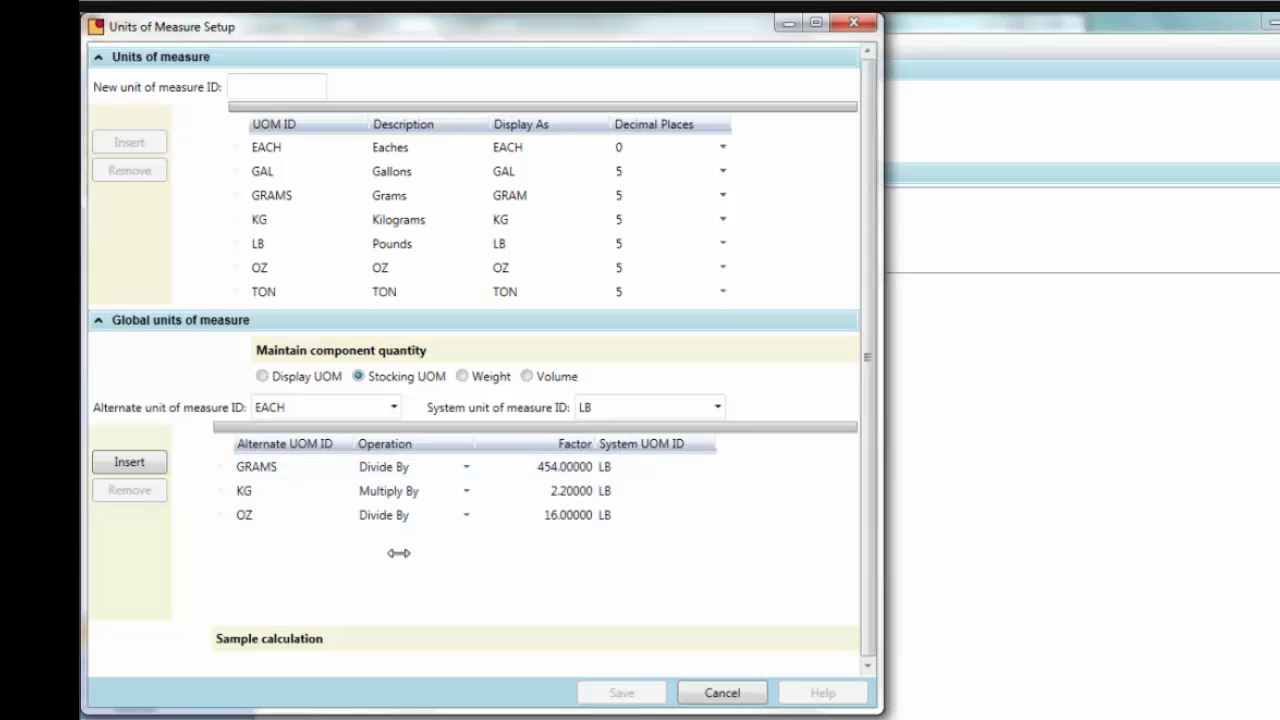
- Examine the global conversions for GRAMS, KG and OZ, including their factors and sample calculations
left_click(306, 477)
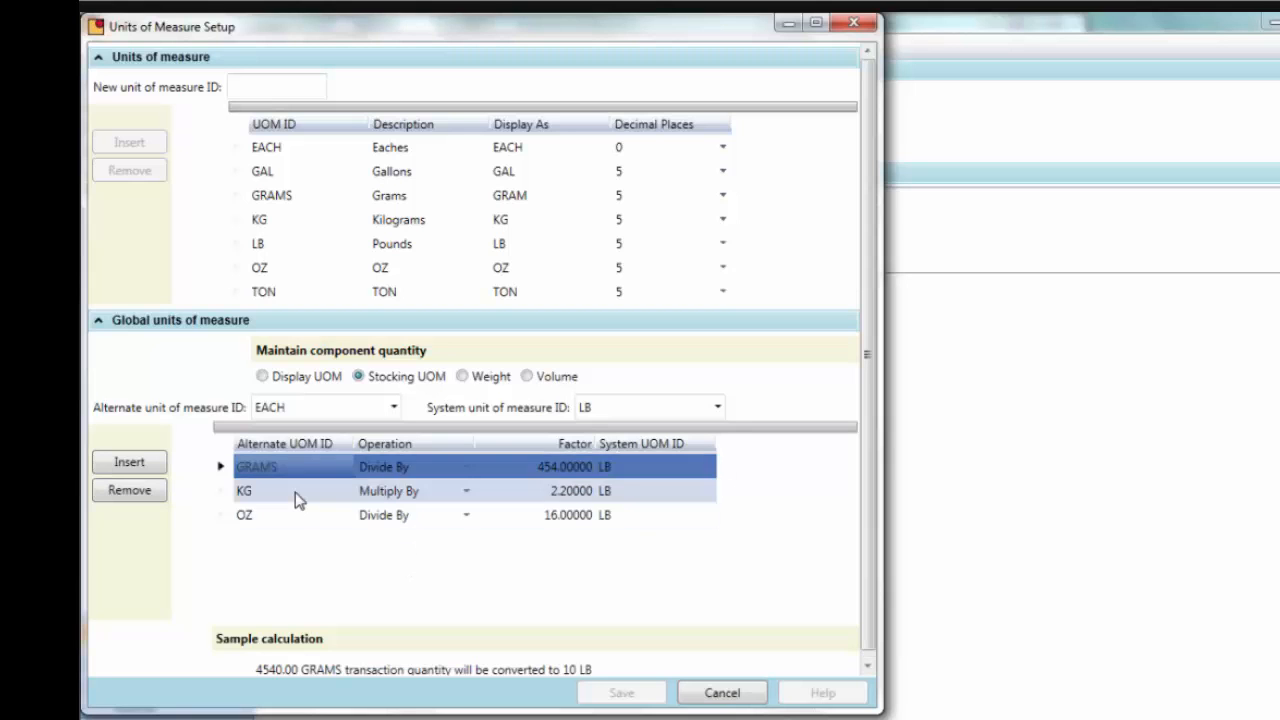
left_click(296, 495)
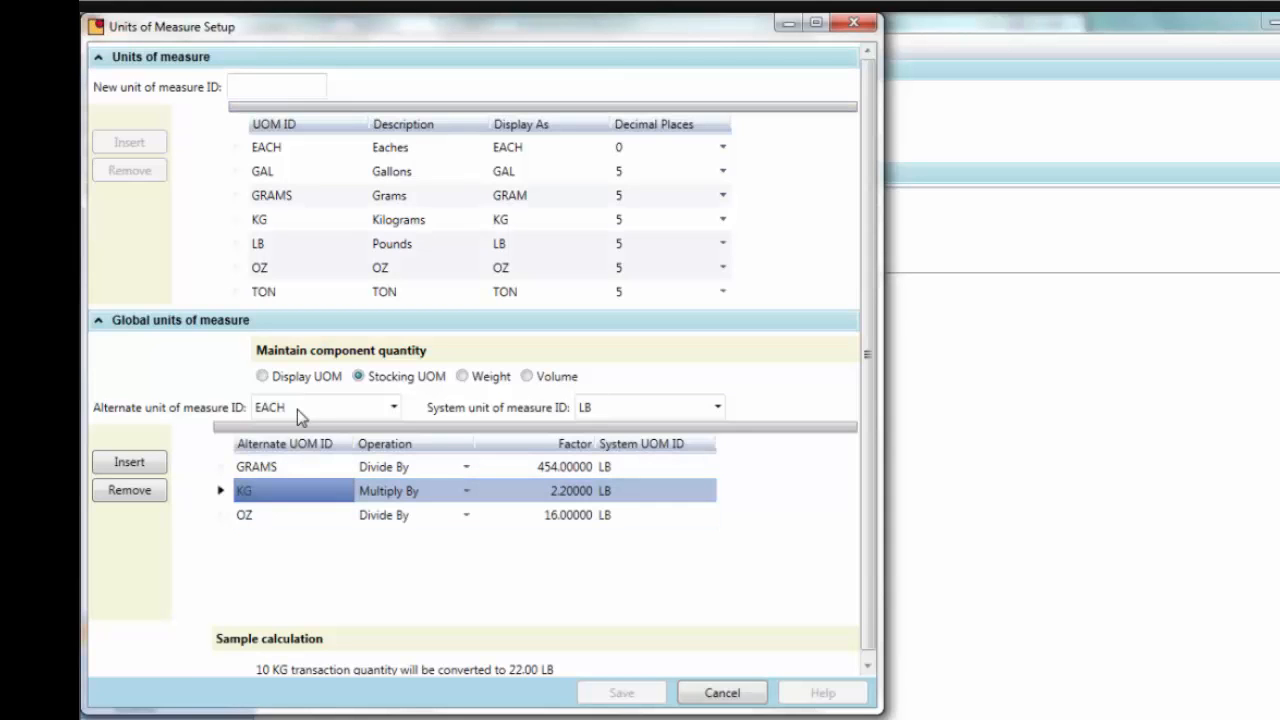
left_click(292, 515)
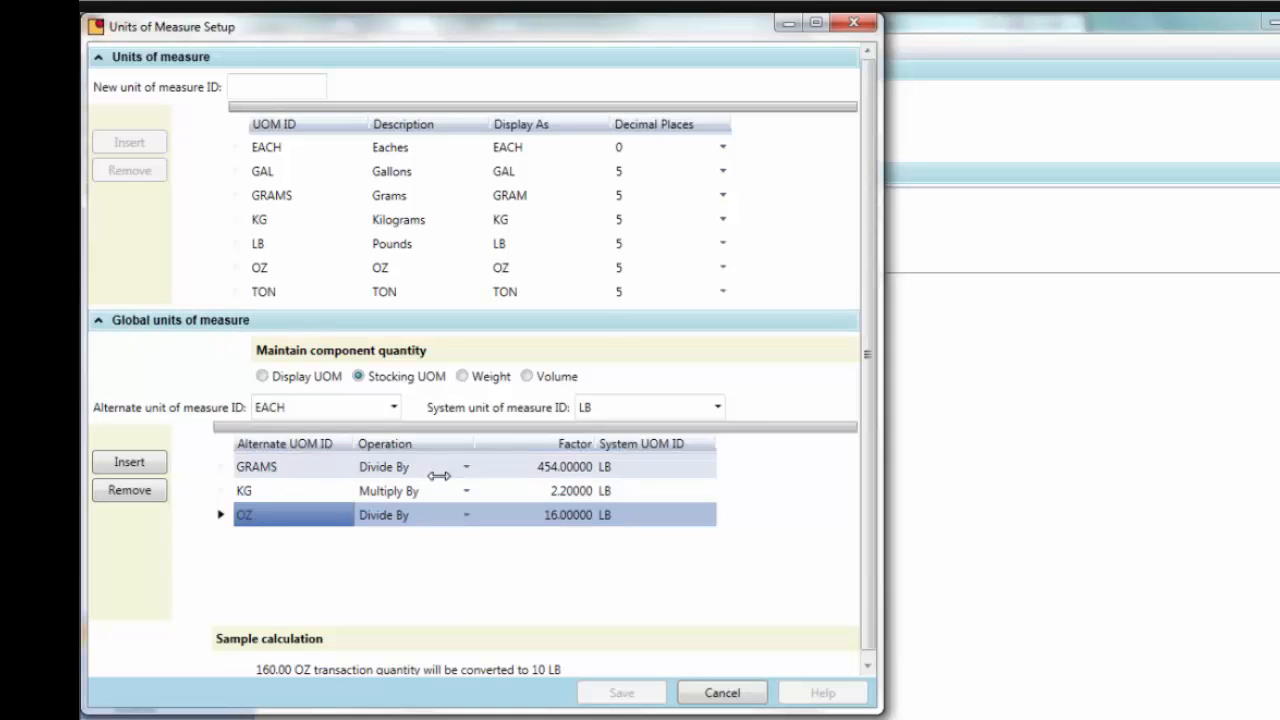
left_click(542, 467)
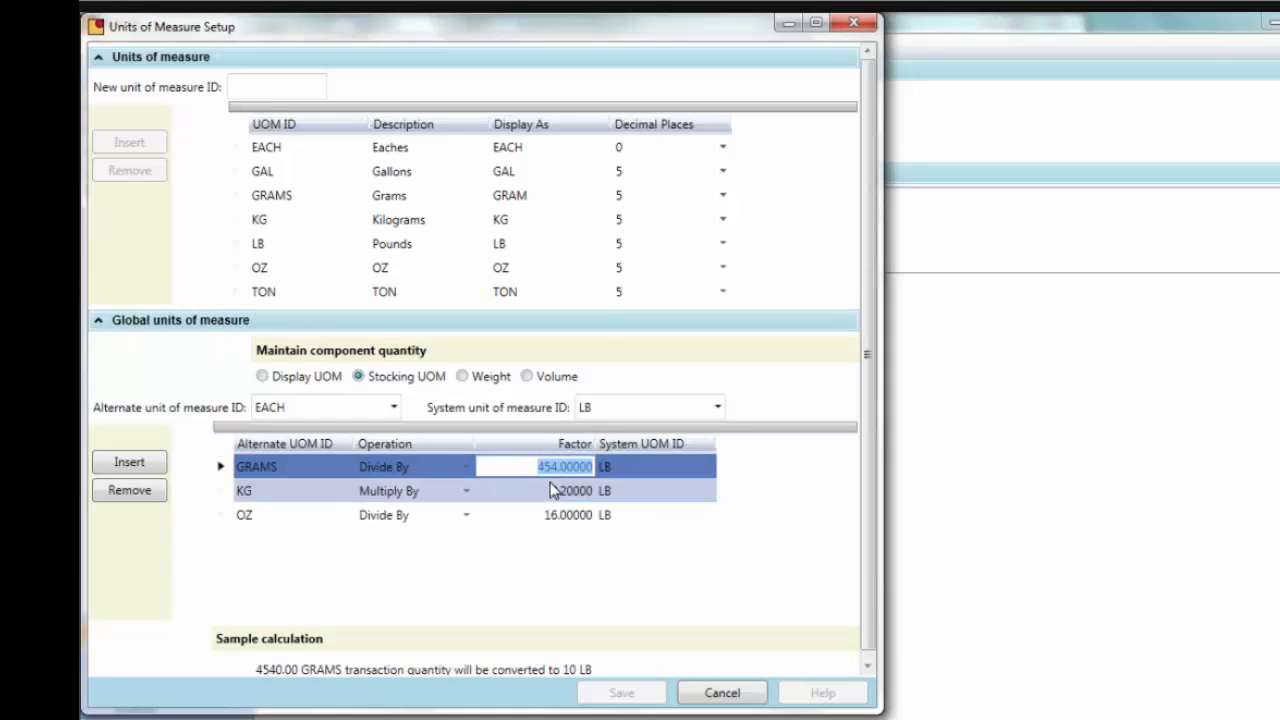
left_click(280, 467)
left_click(273, 490)
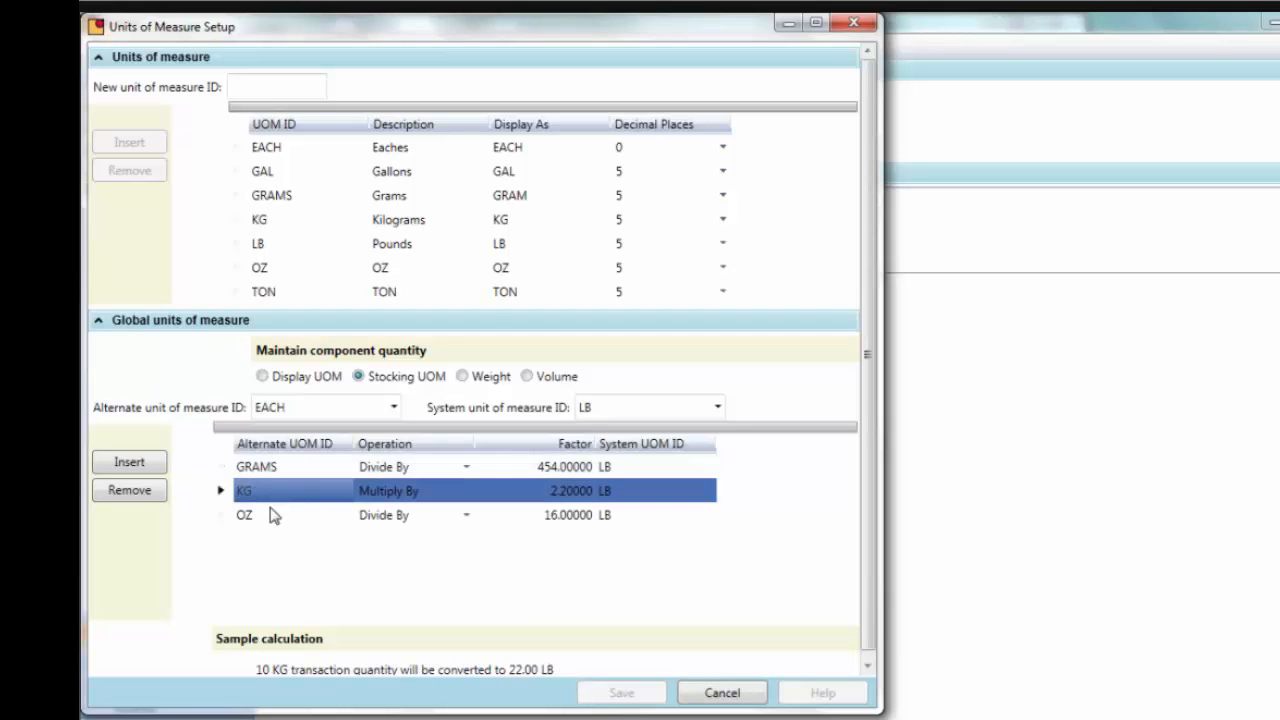
left_click(635, 466)
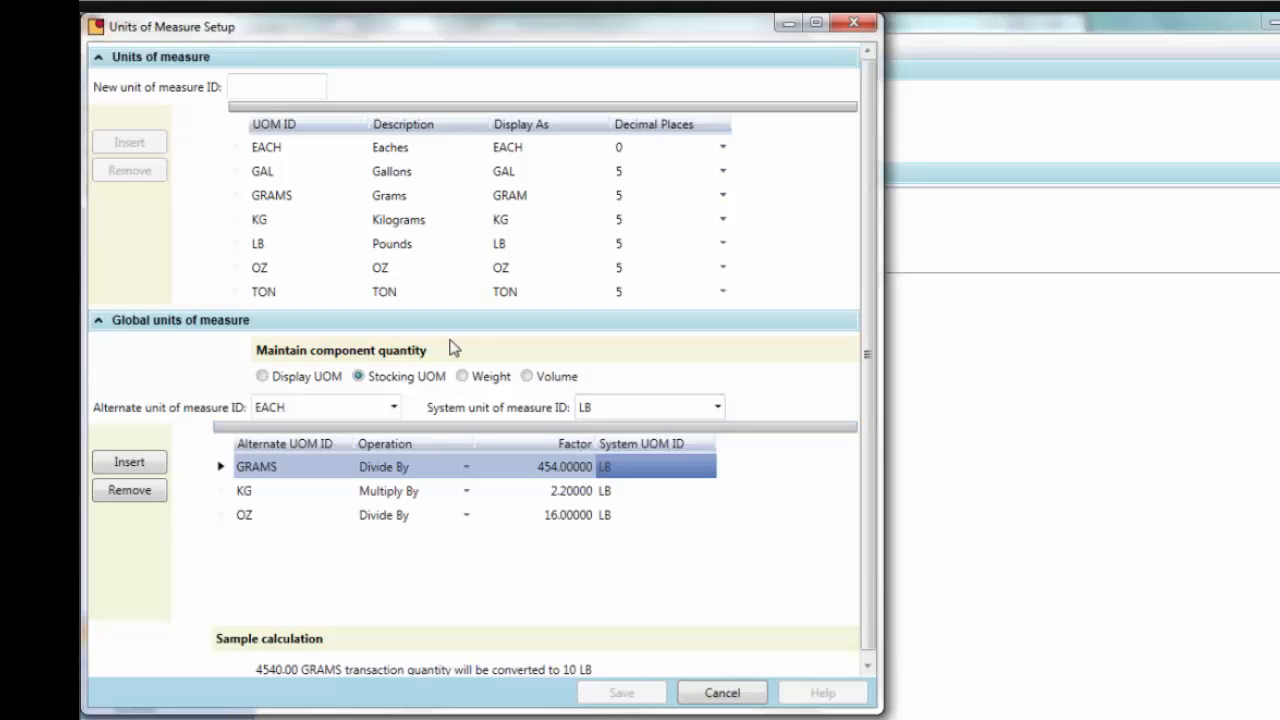
- Close the Units of Measure setup and reopen it from the company setup options
left_click(853, 22)
left_click(140, 49)
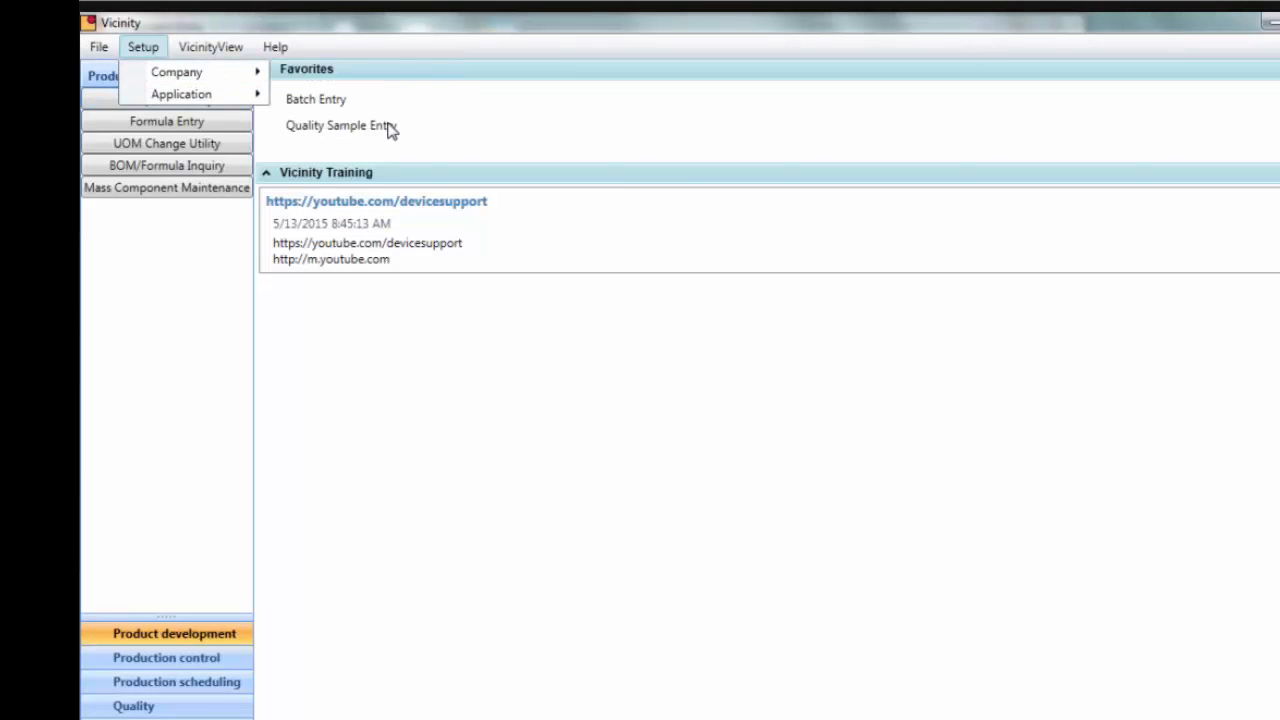
left_click(209, 67)
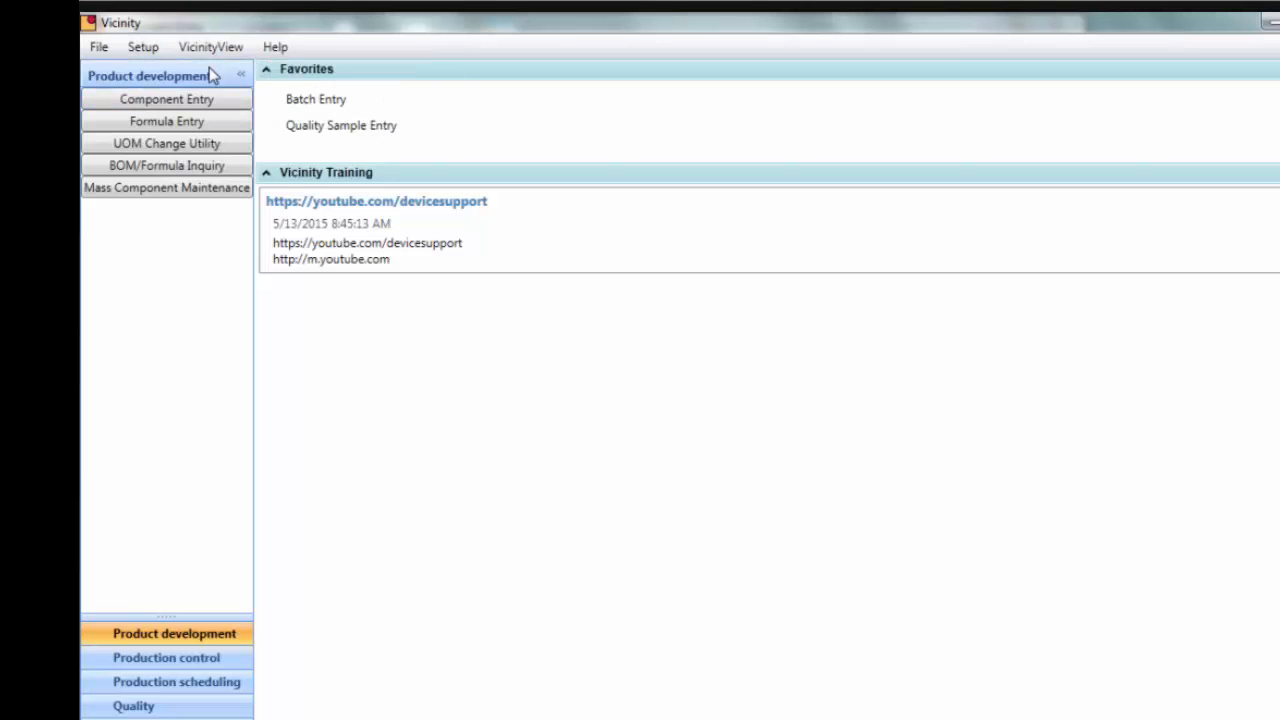
left_click(143, 48)
mouse_move(165, 74)
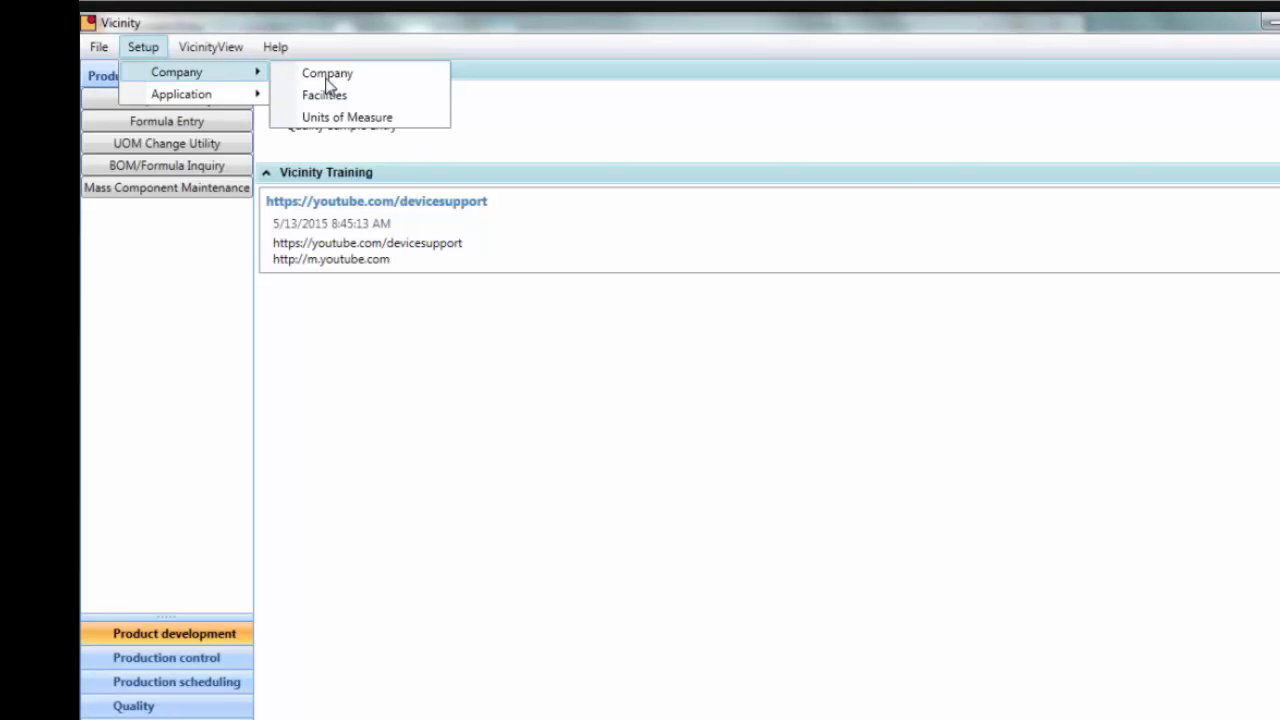
left_click(334, 117)
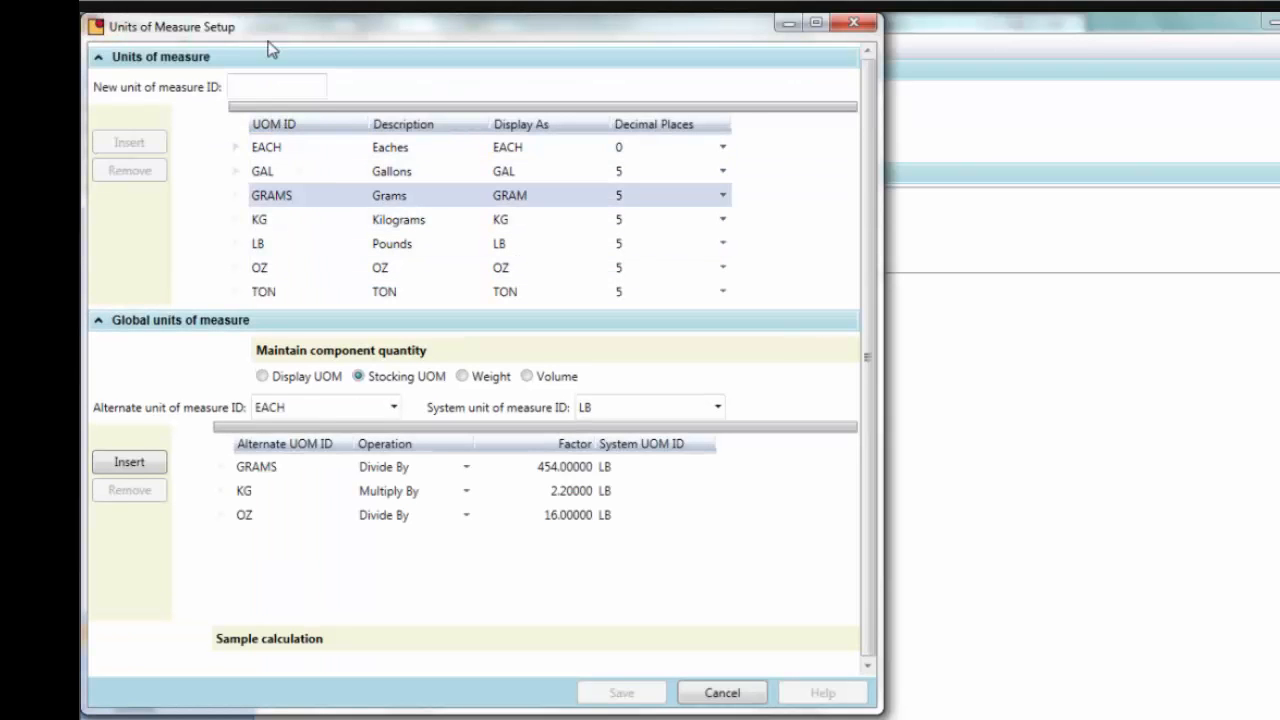
- Review the defined units of measure, collapse their section, and check the available system unit of measure choices
left_click(333, 177)
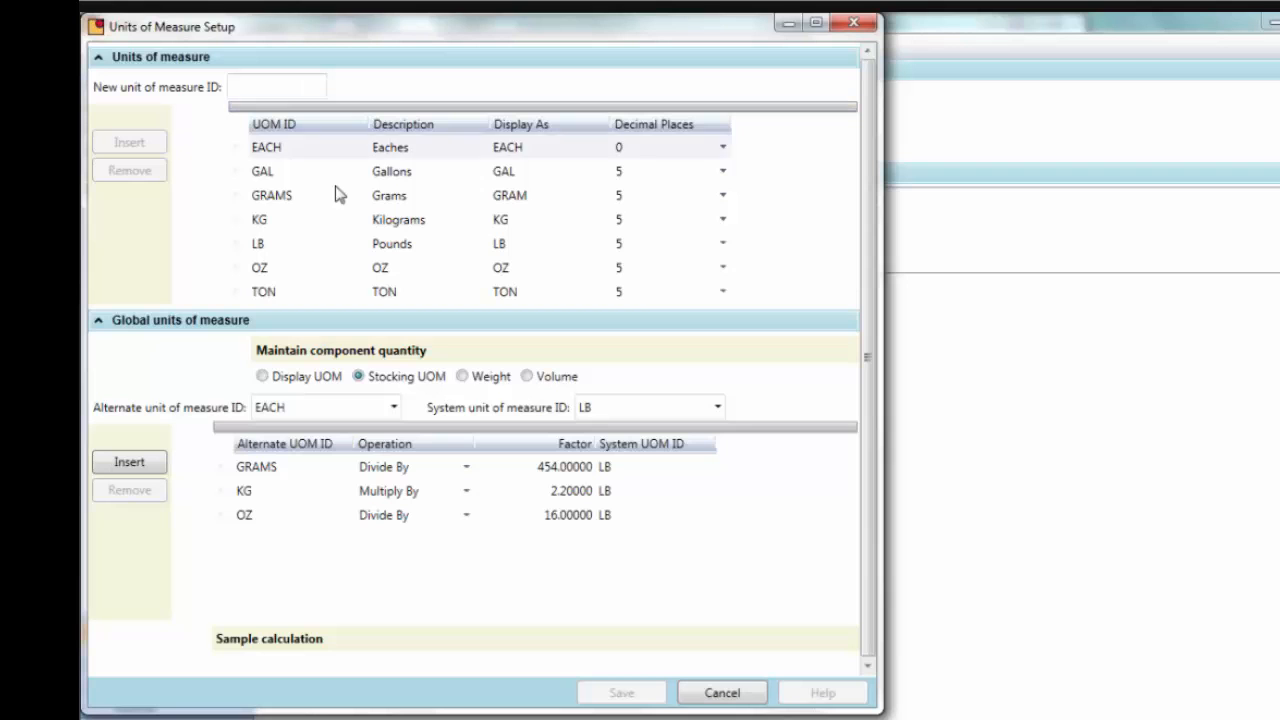
left_click(300, 220)
left_click(280, 249)
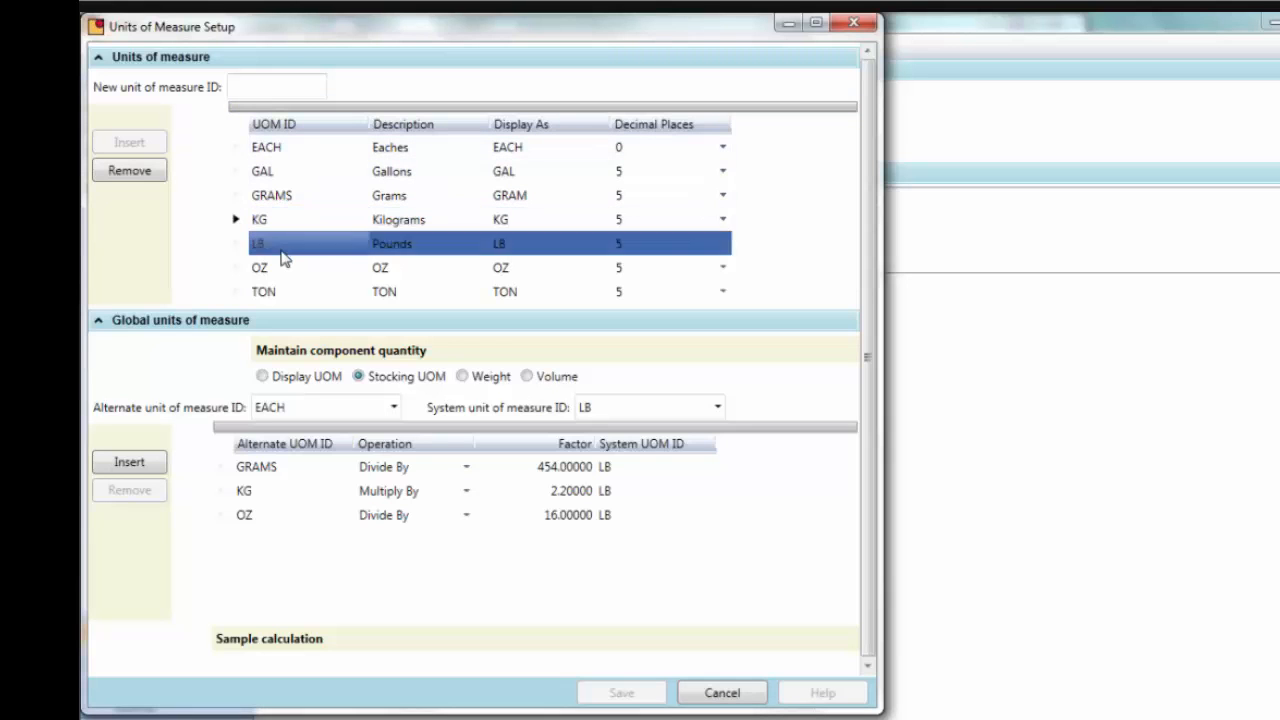
left_click(160, 58)
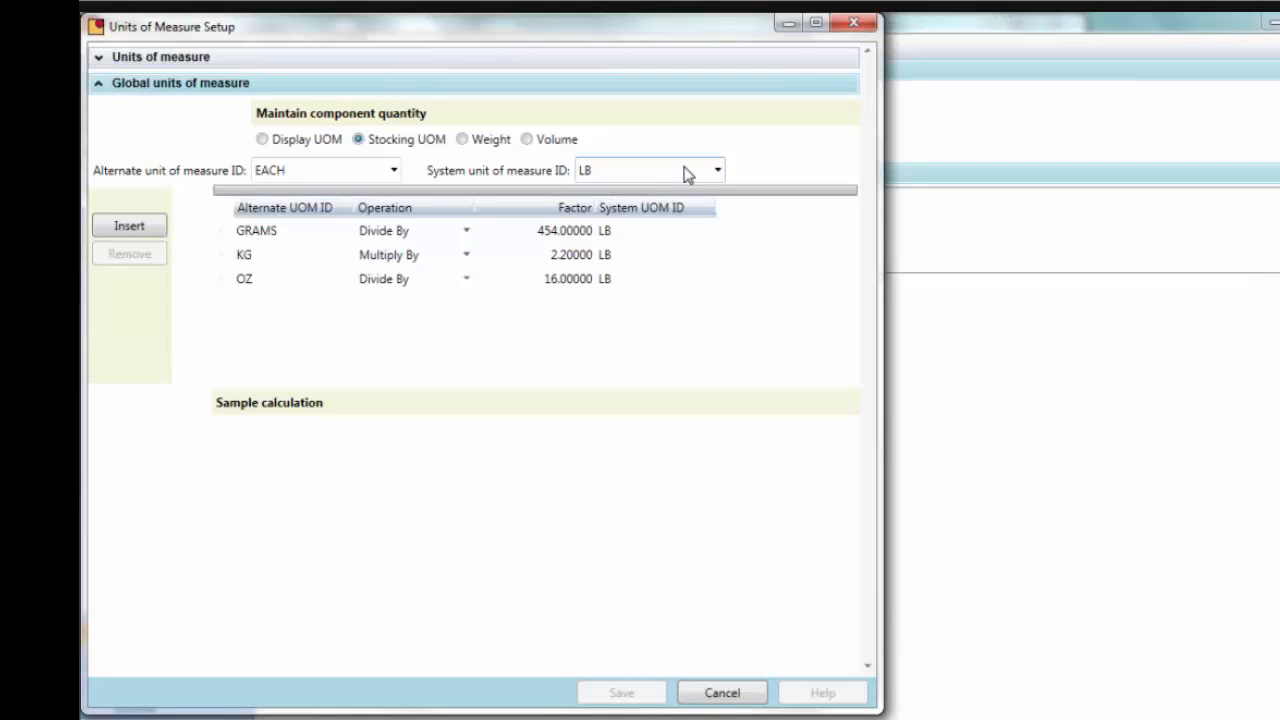
left_click(717, 171)
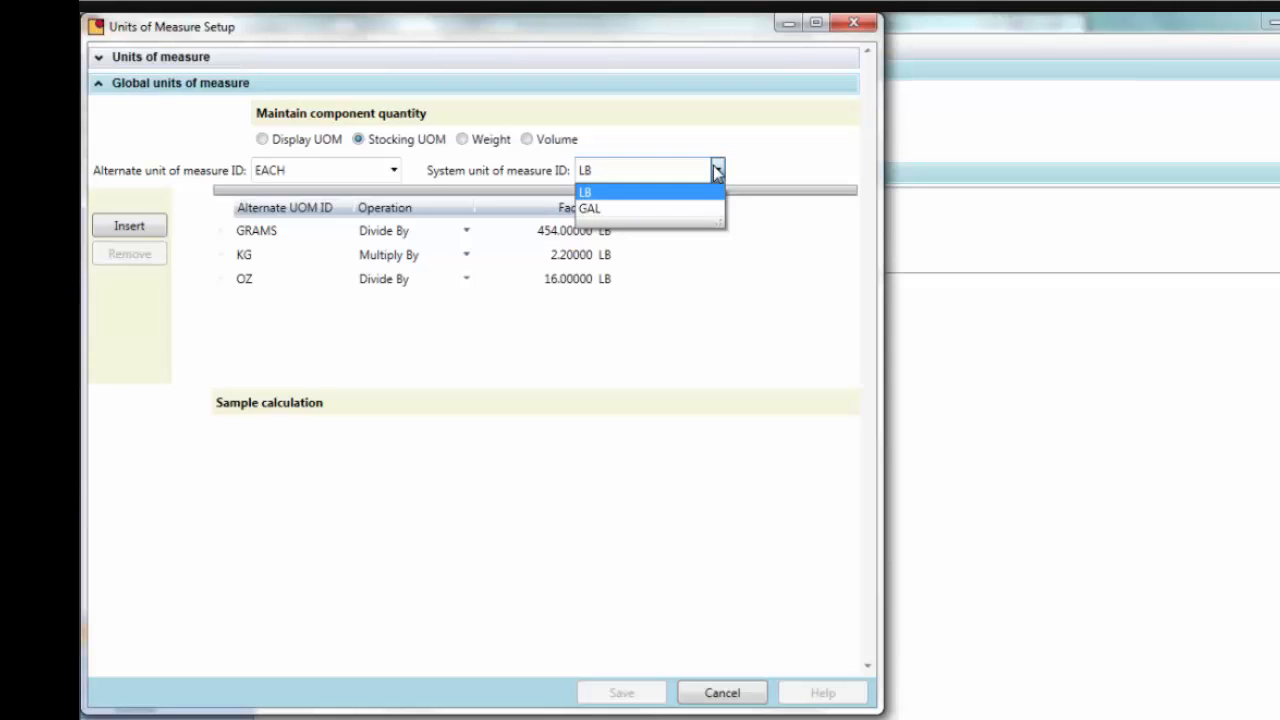
left_click(717, 171)
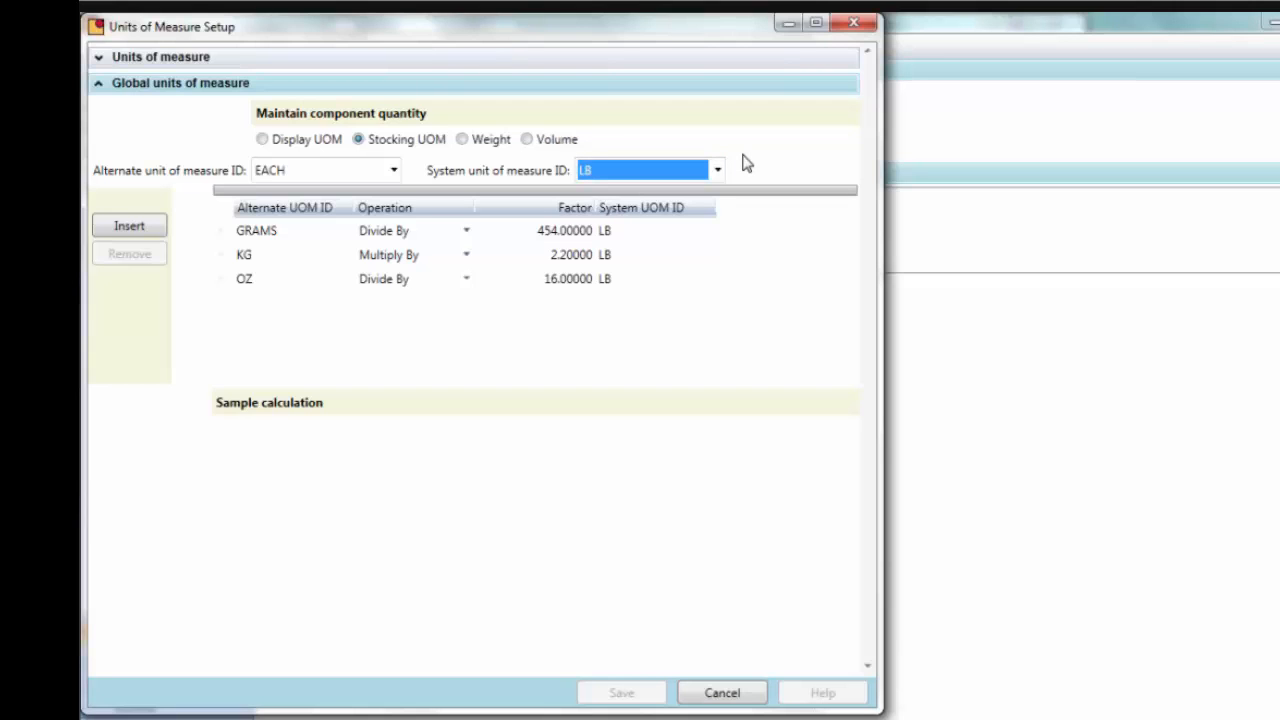
- Compare the GRAMS, KG and OZ conversions to LB, checking each row's operation, factor and sample calculation
left_click(577, 233)
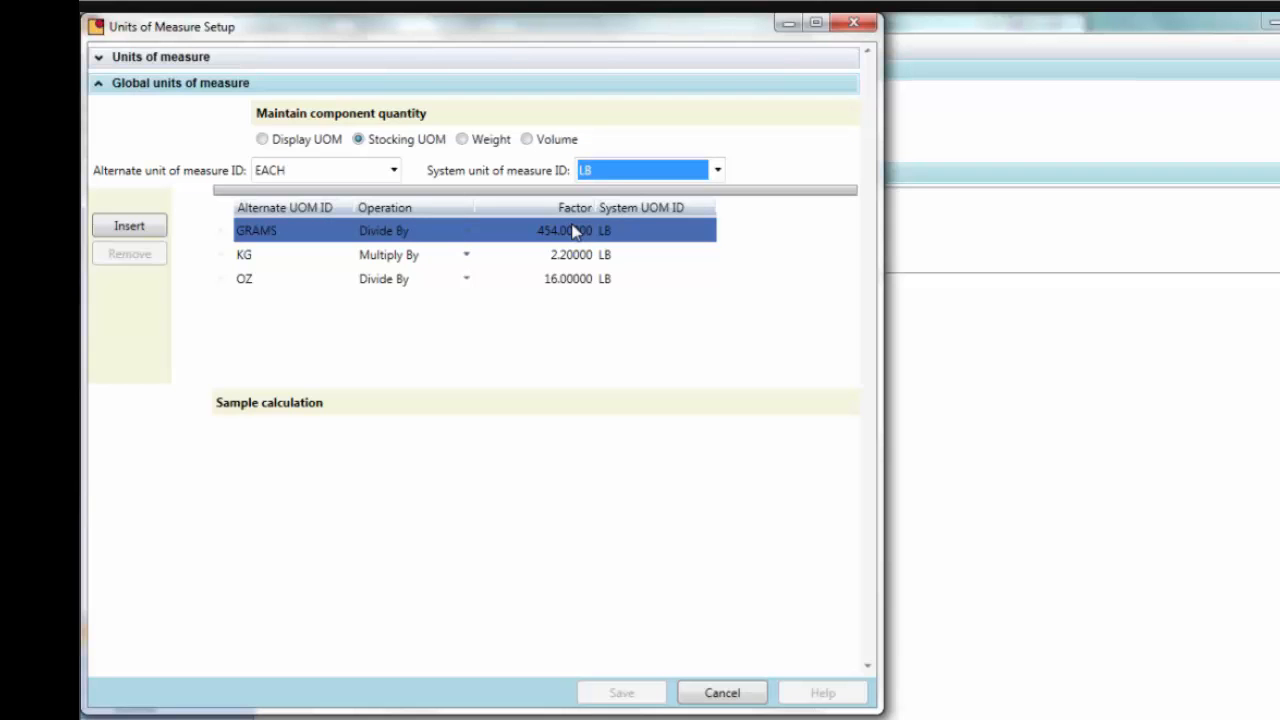
left_click(575, 231)
left_click(568, 252)
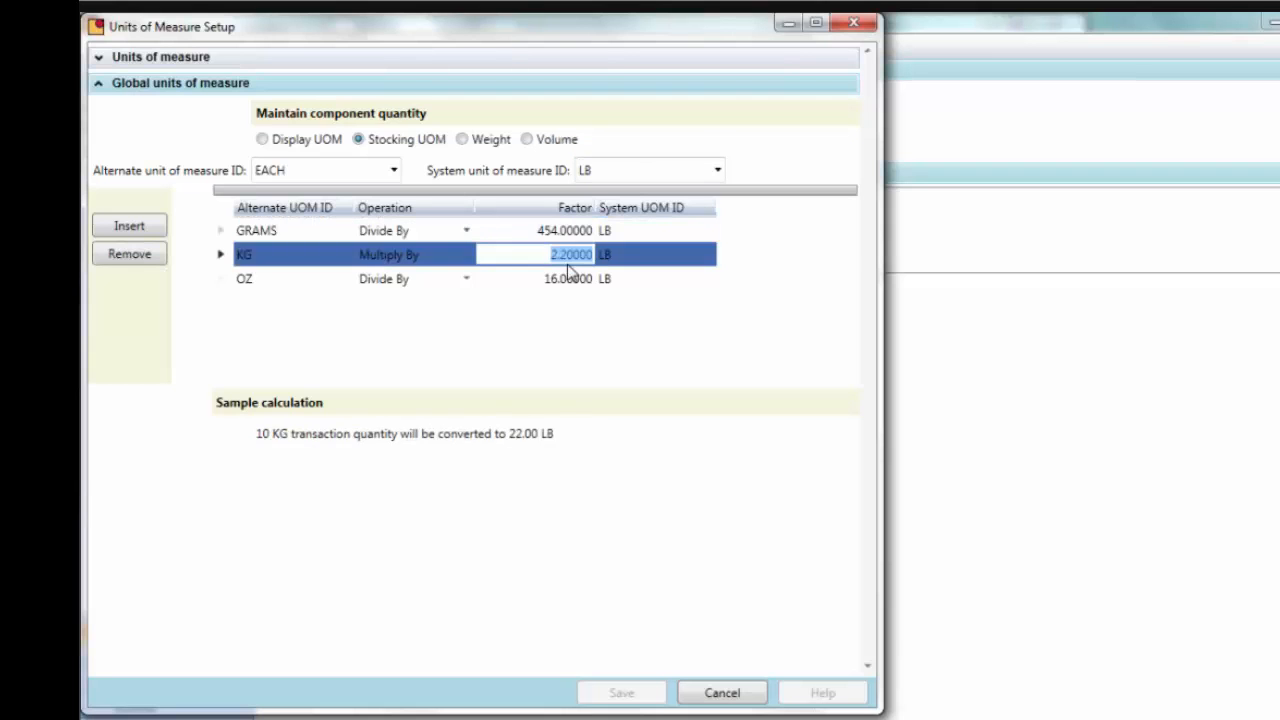
left_click(568, 278)
left_click(280, 232)
left_click(280, 255)
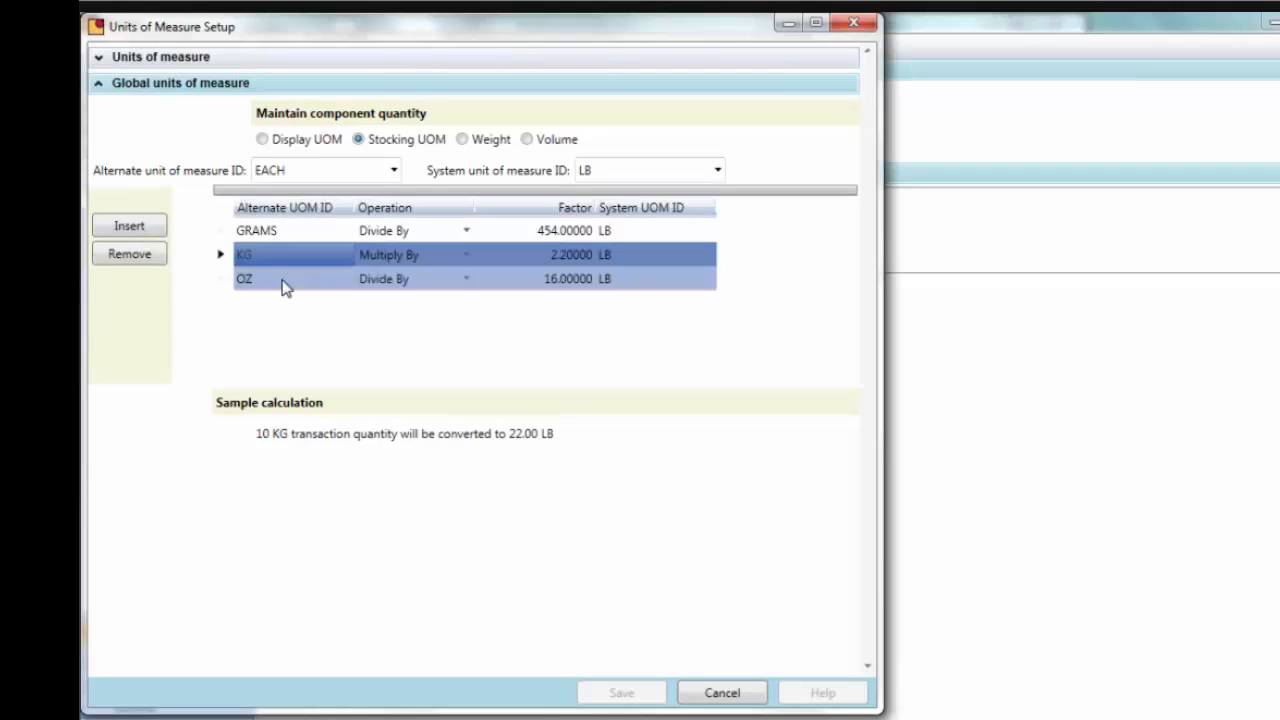
left_click(281, 280)
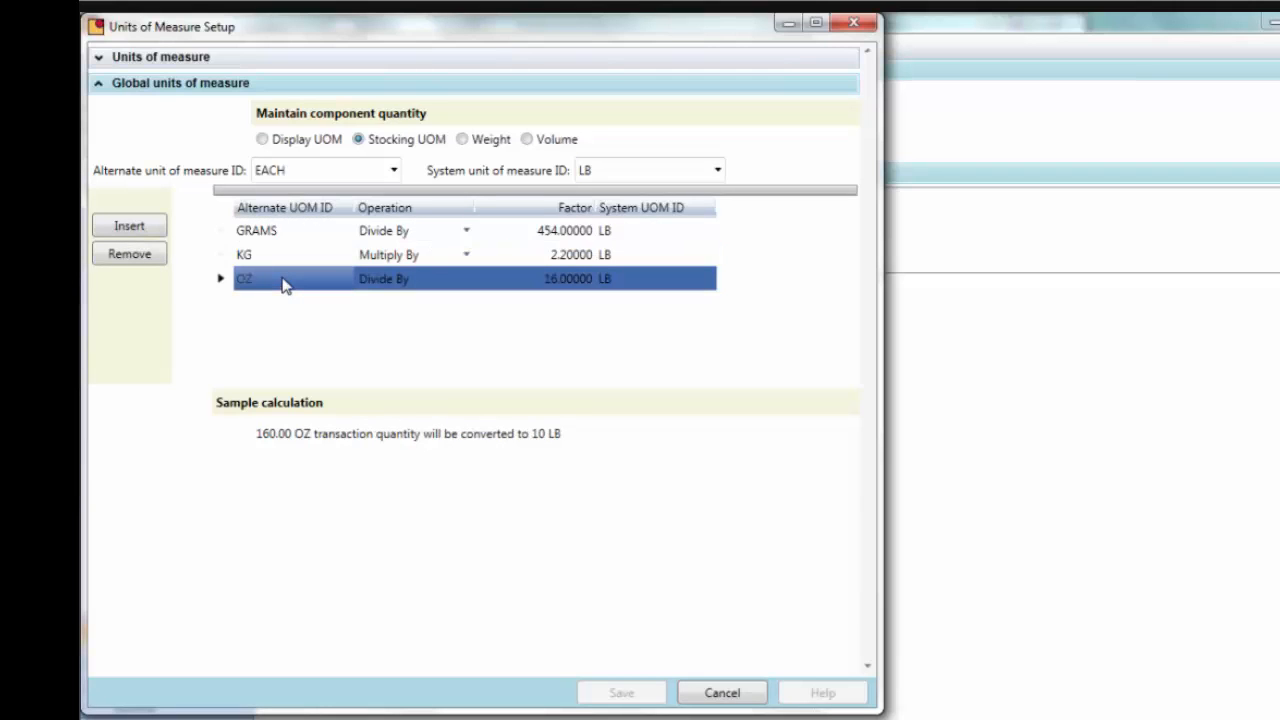
left_click(578, 232, "ctrl")
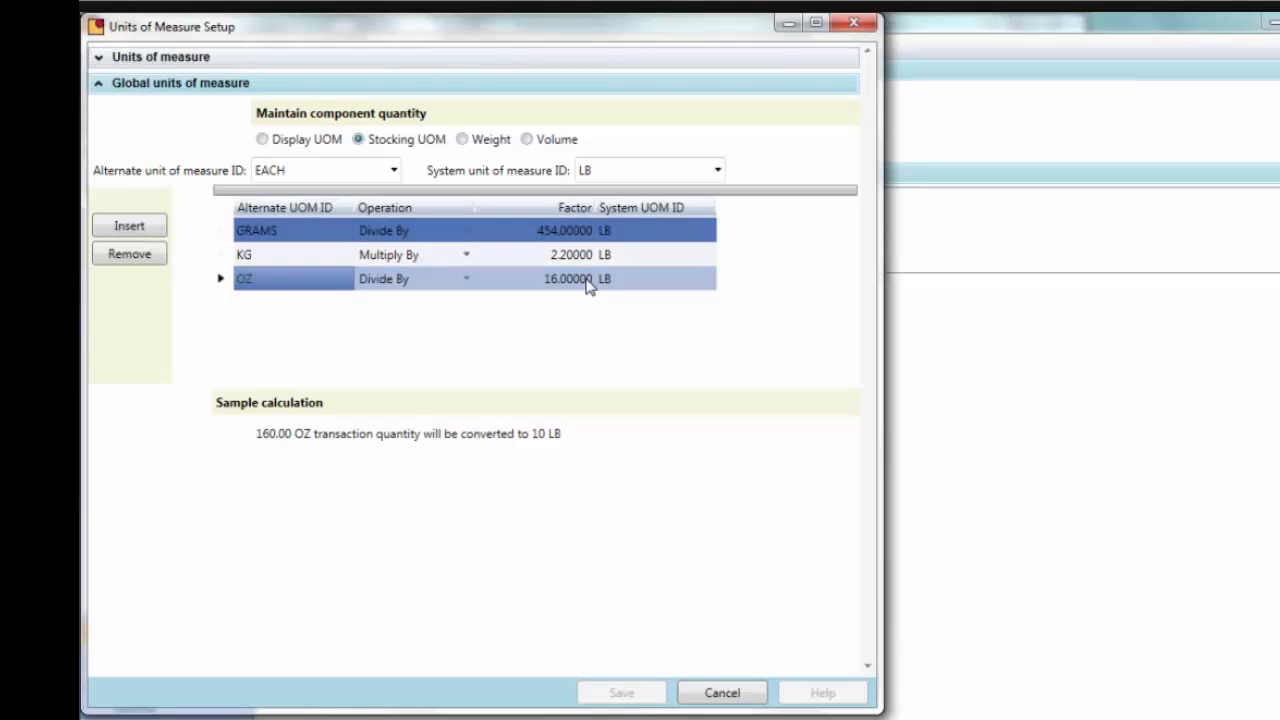
left_click(588, 283)
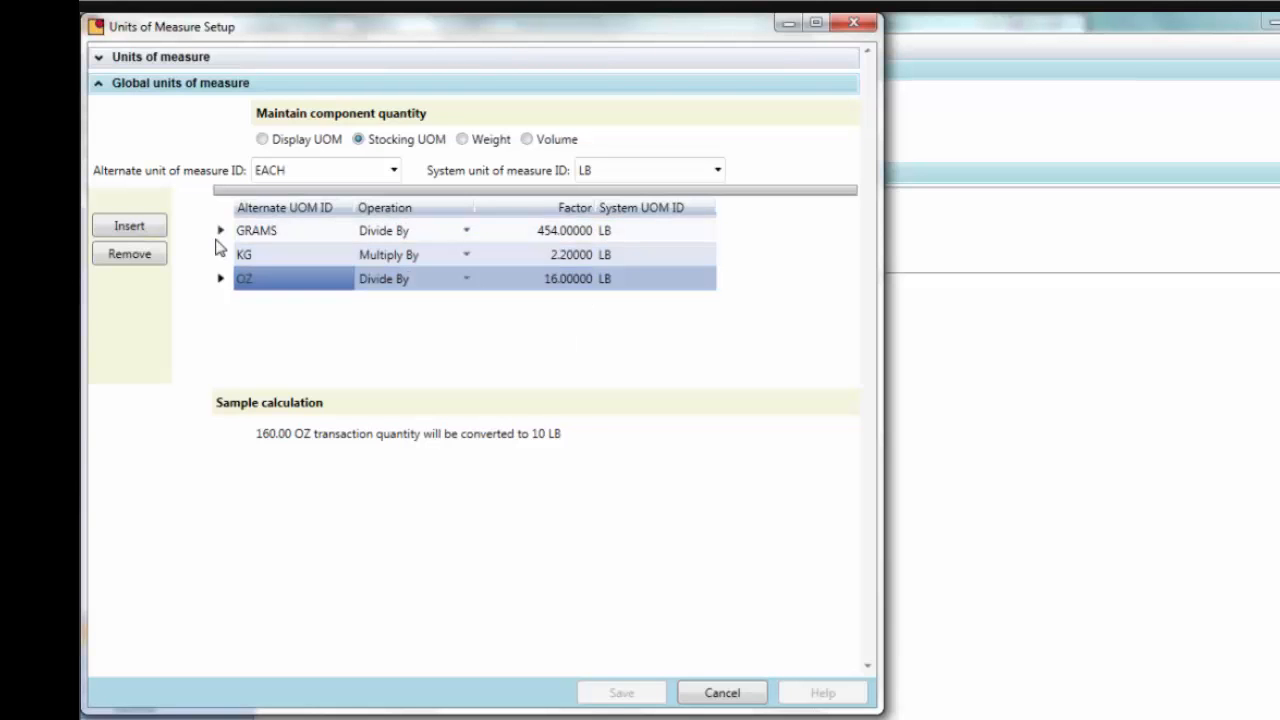
left_click(271, 233)
left_click(271, 254)
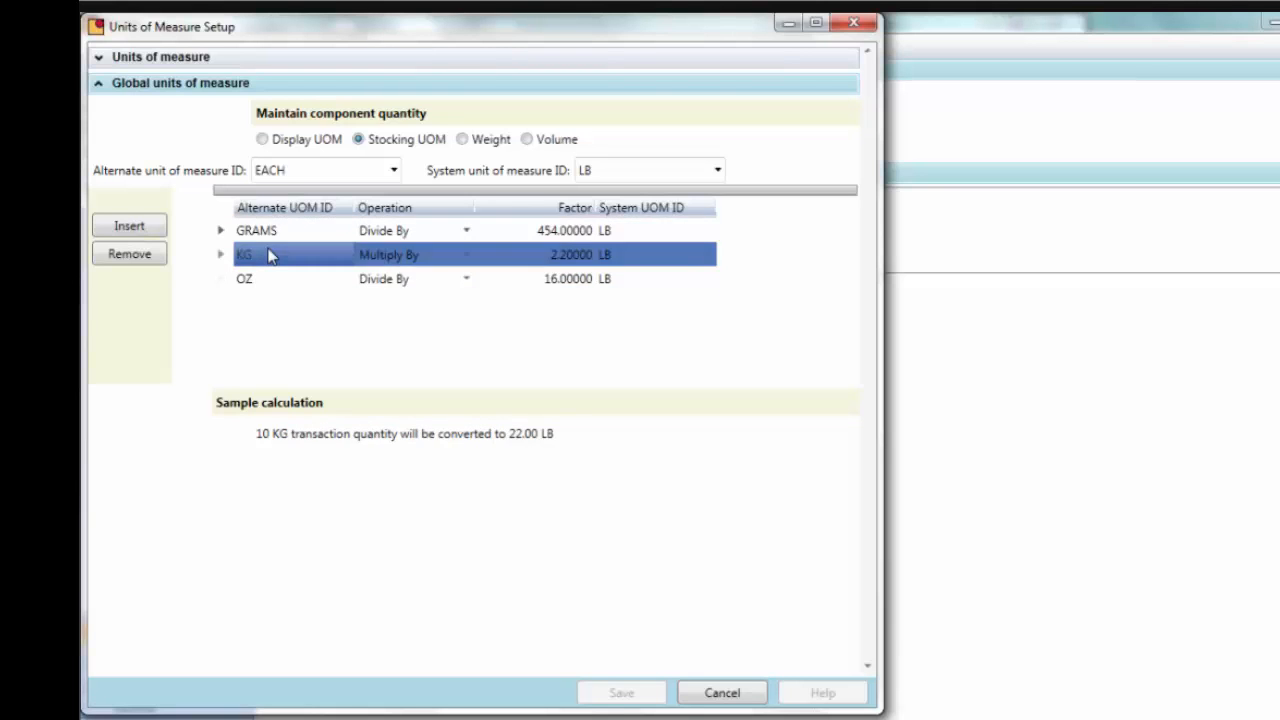
left_click(270, 278)
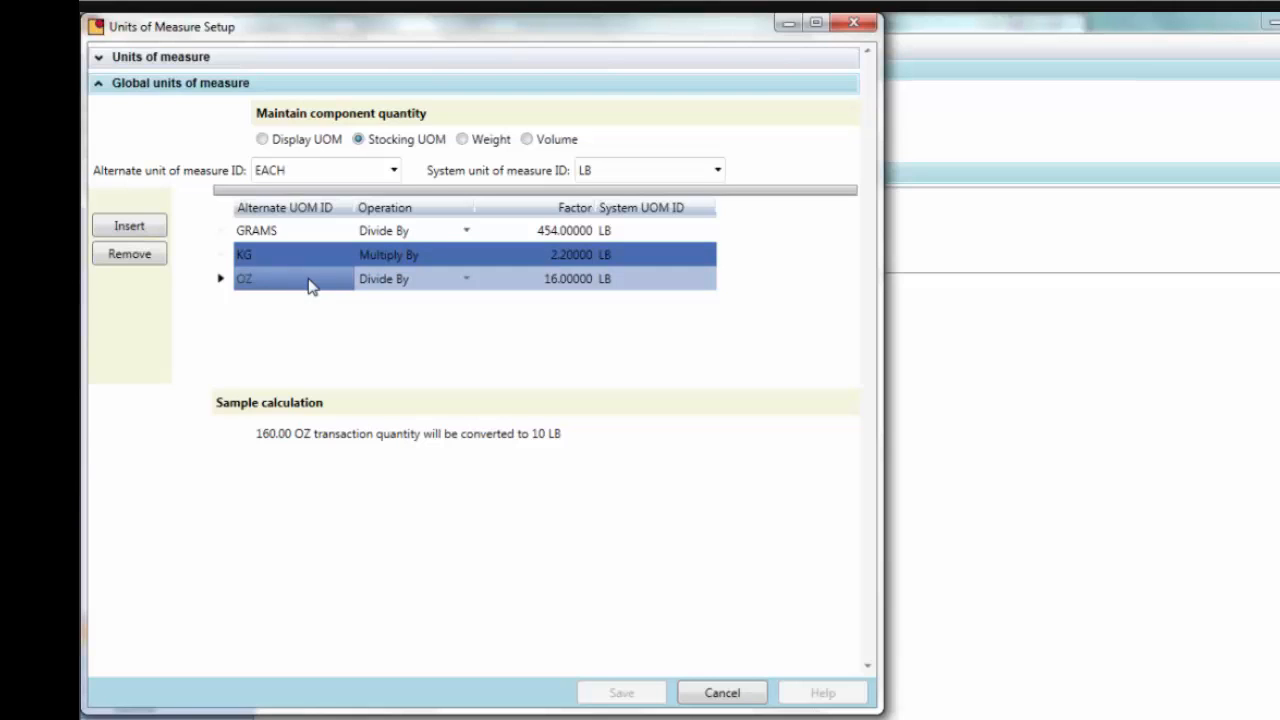
- Check the available operation choices for the GRAMS conversion and close the Units of Measure setup without saving
left_click(567, 230)
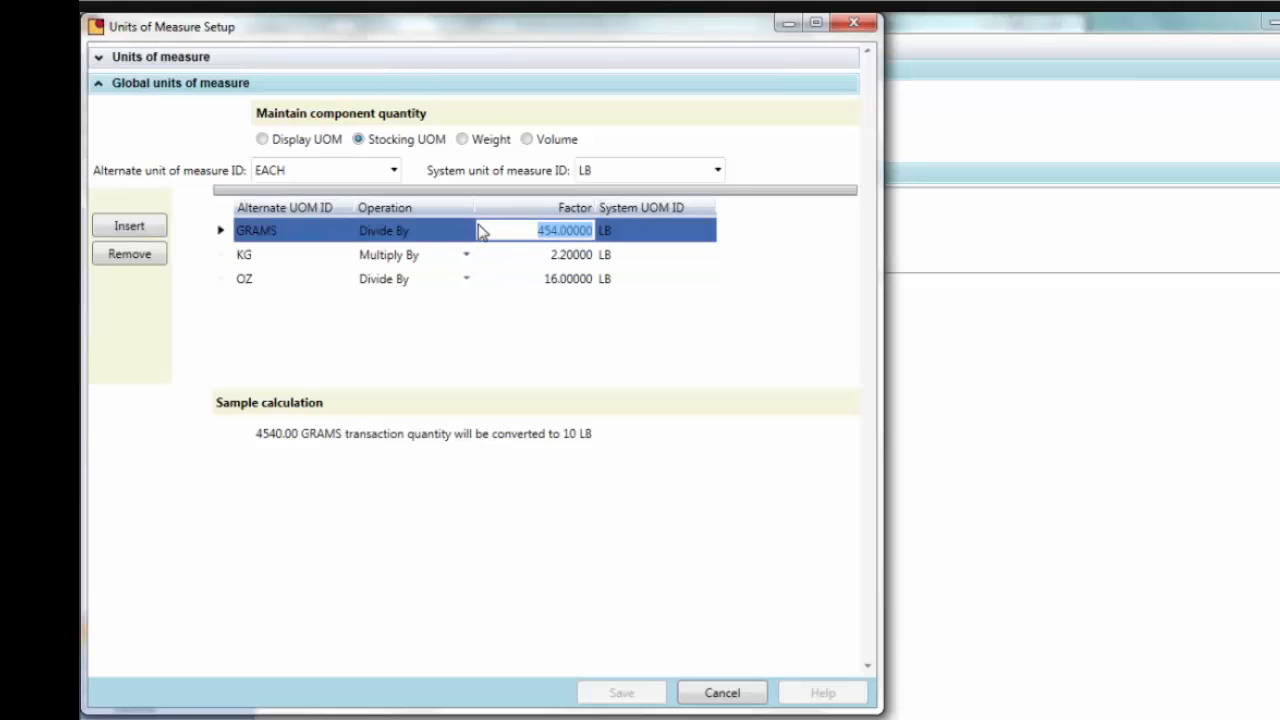
left_click(466, 231)
left_click(468, 231)
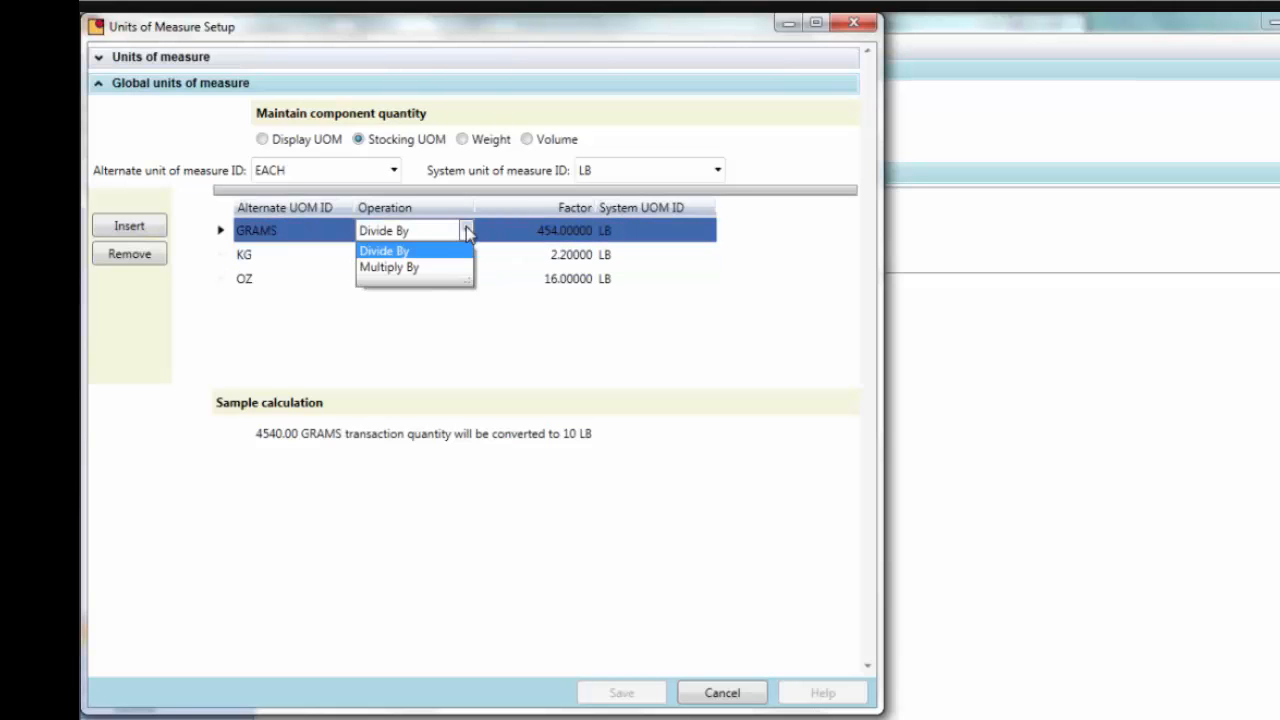
left_click(468, 232)
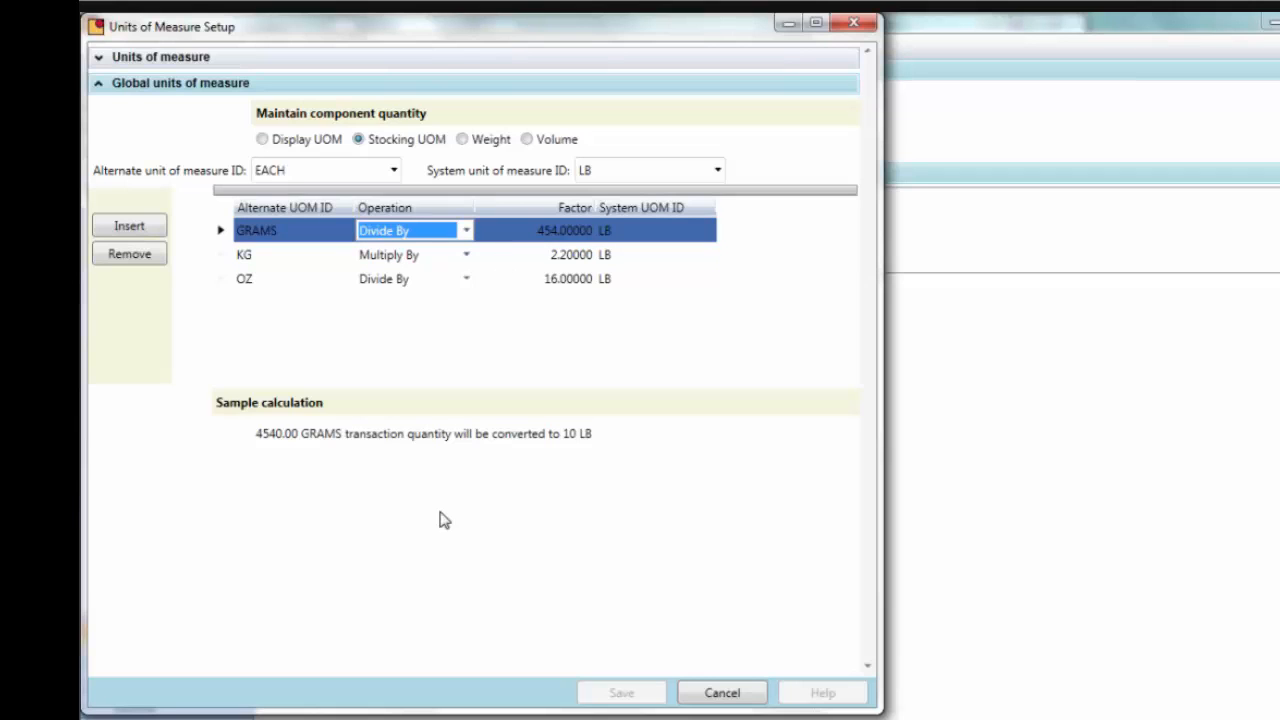
left_click(738, 694)
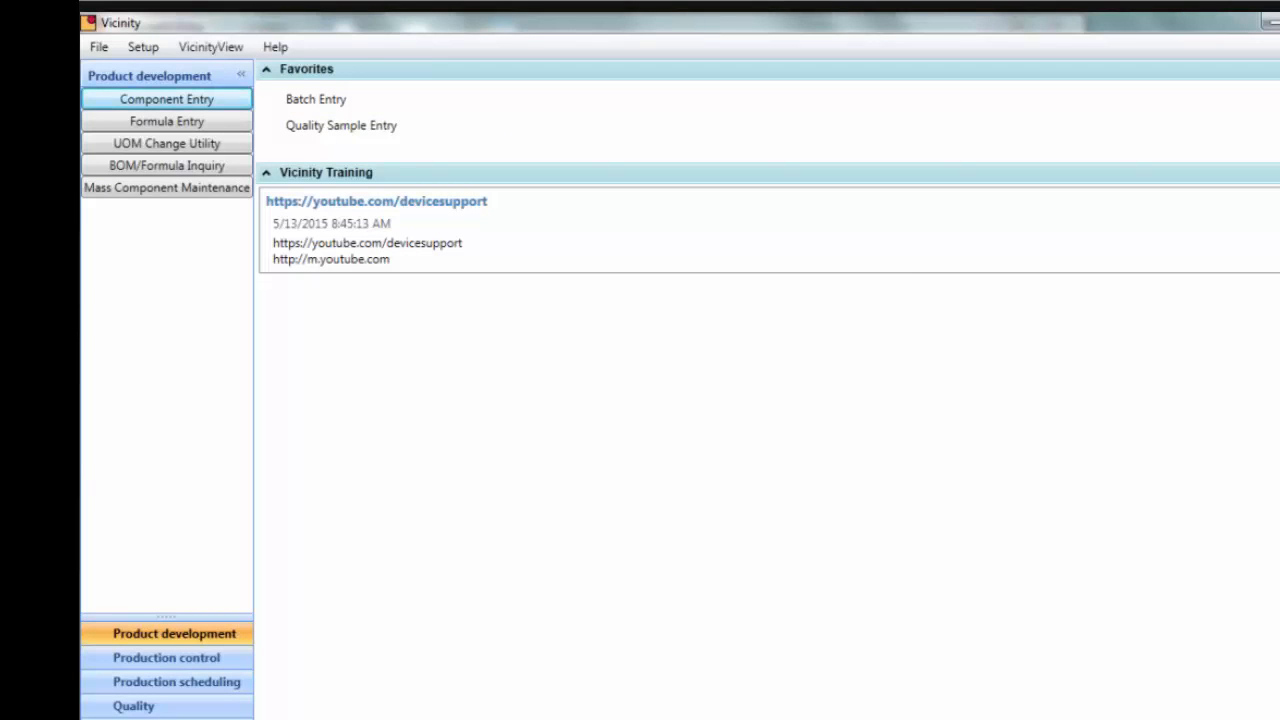
- Return to the Component Entry window and enter BASIC TRAINING RM1 as the description of component BC RM1
mouse_move(855, 716)
left_click(944, 632)
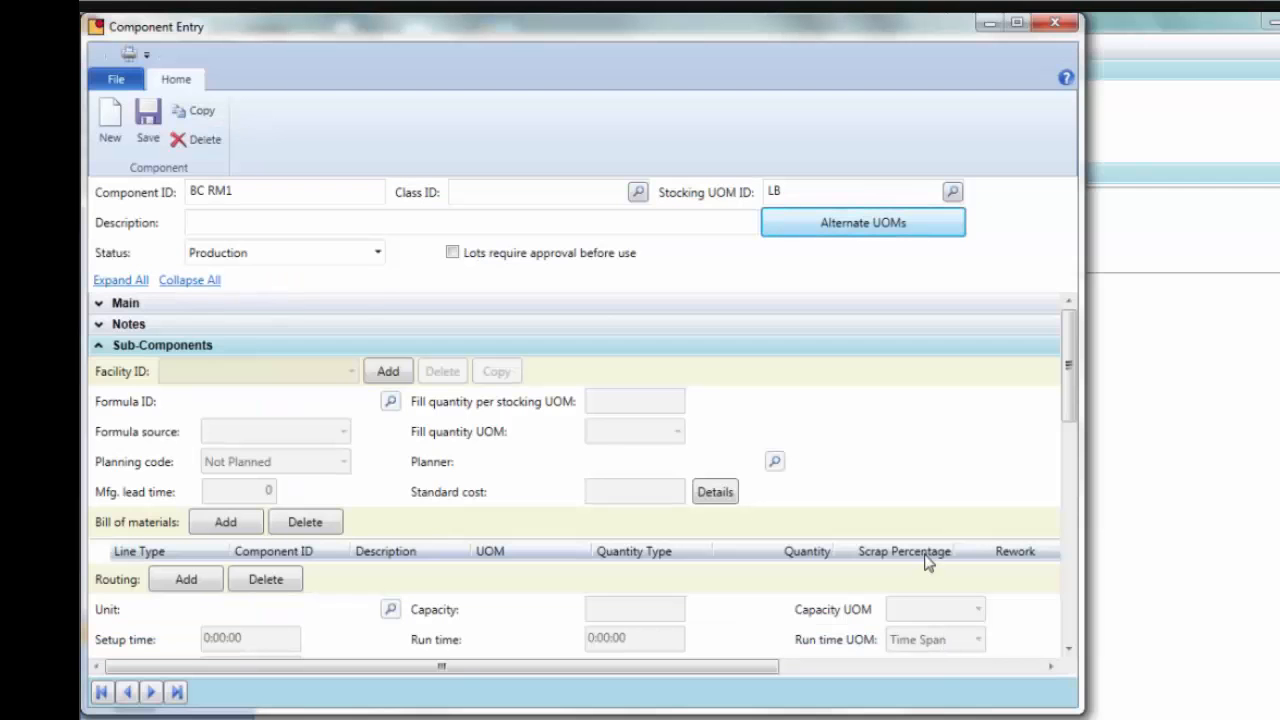
left_click(830, 192)
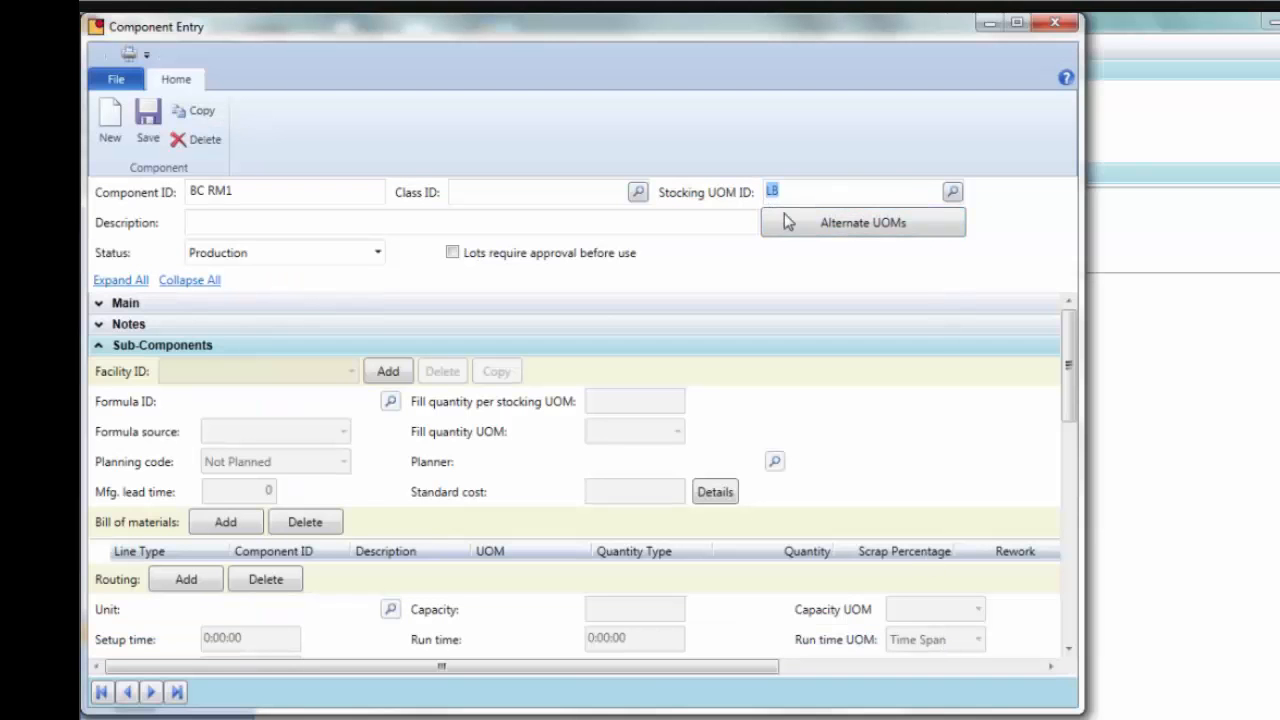
left_click(622, 231)
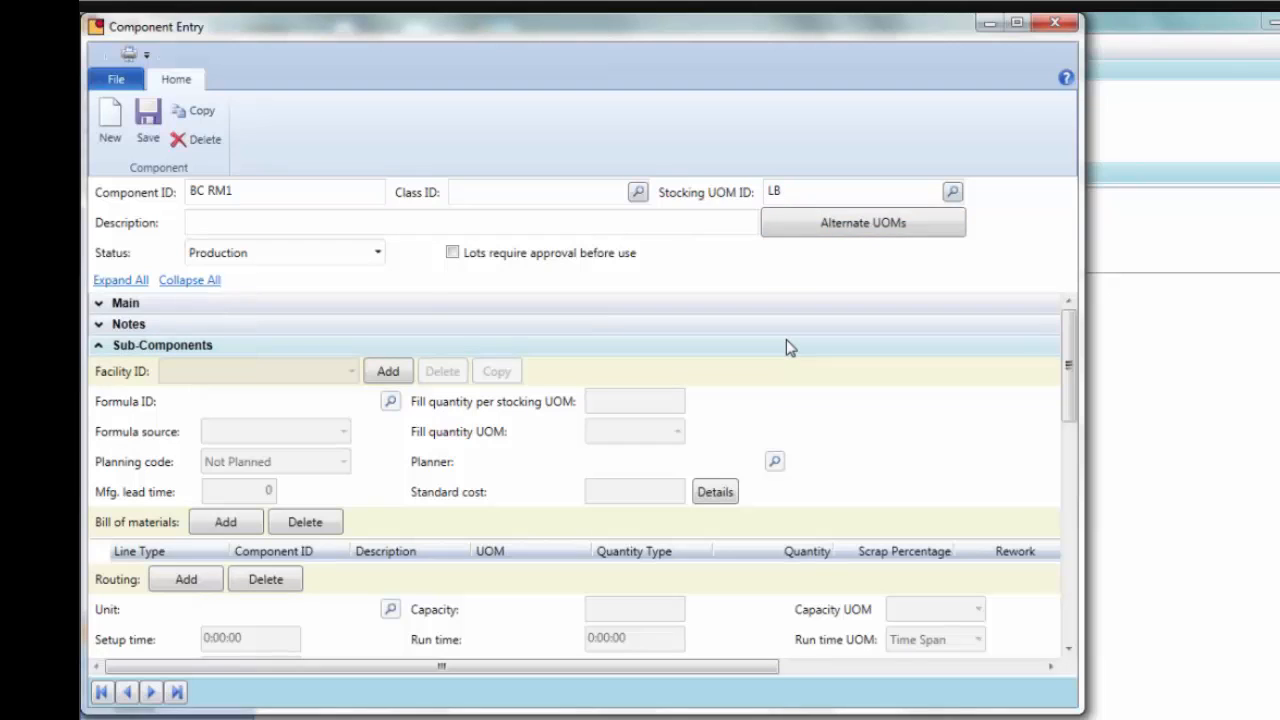
type("BASIC TRAING")
key("BackSpace")
key("BackSpace")
type("NING ")
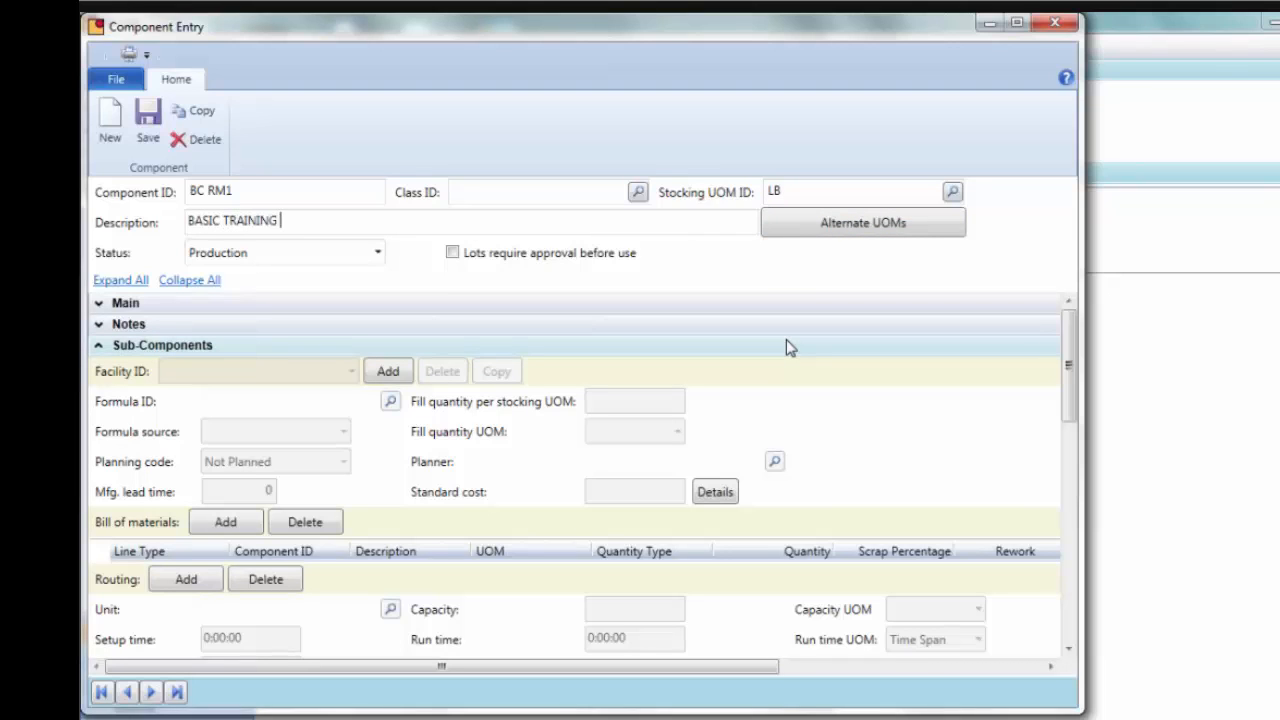
type("RM1")
- Review the component's ID, description and stocking unit, and collapse all sections of the record
left_click_drag(312, 222, 180, 233)
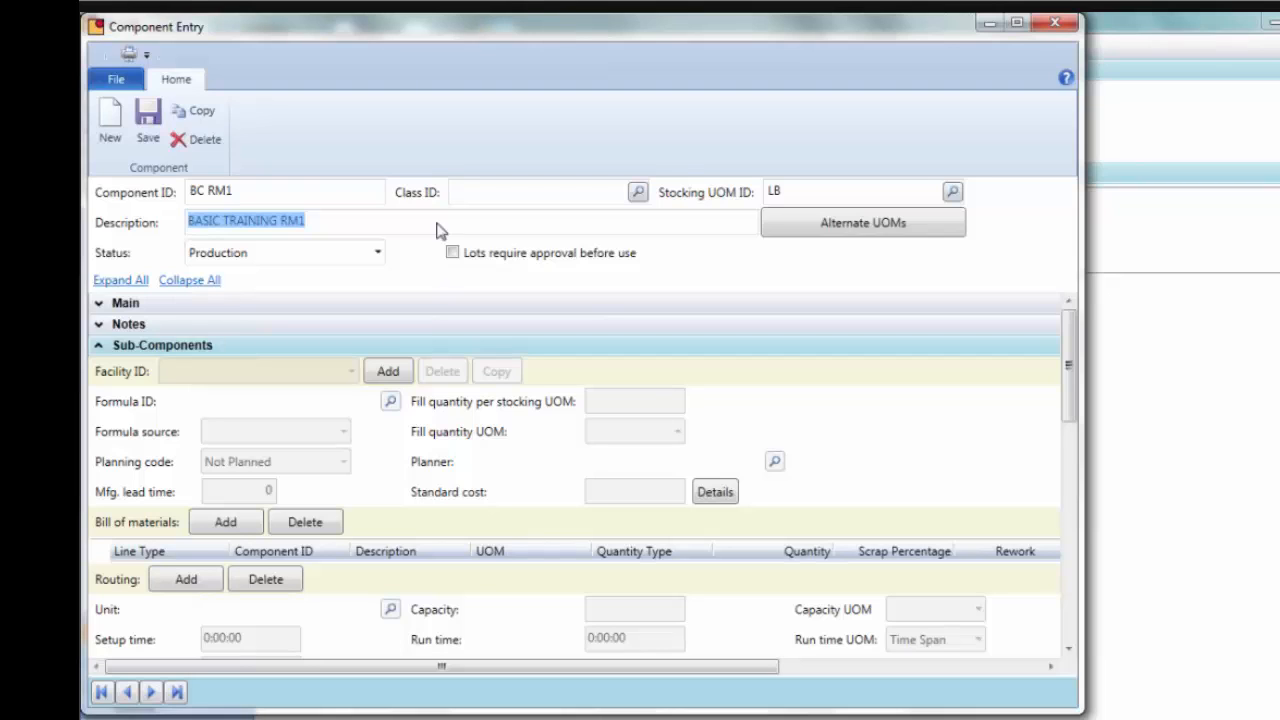
left_click(276, 193)
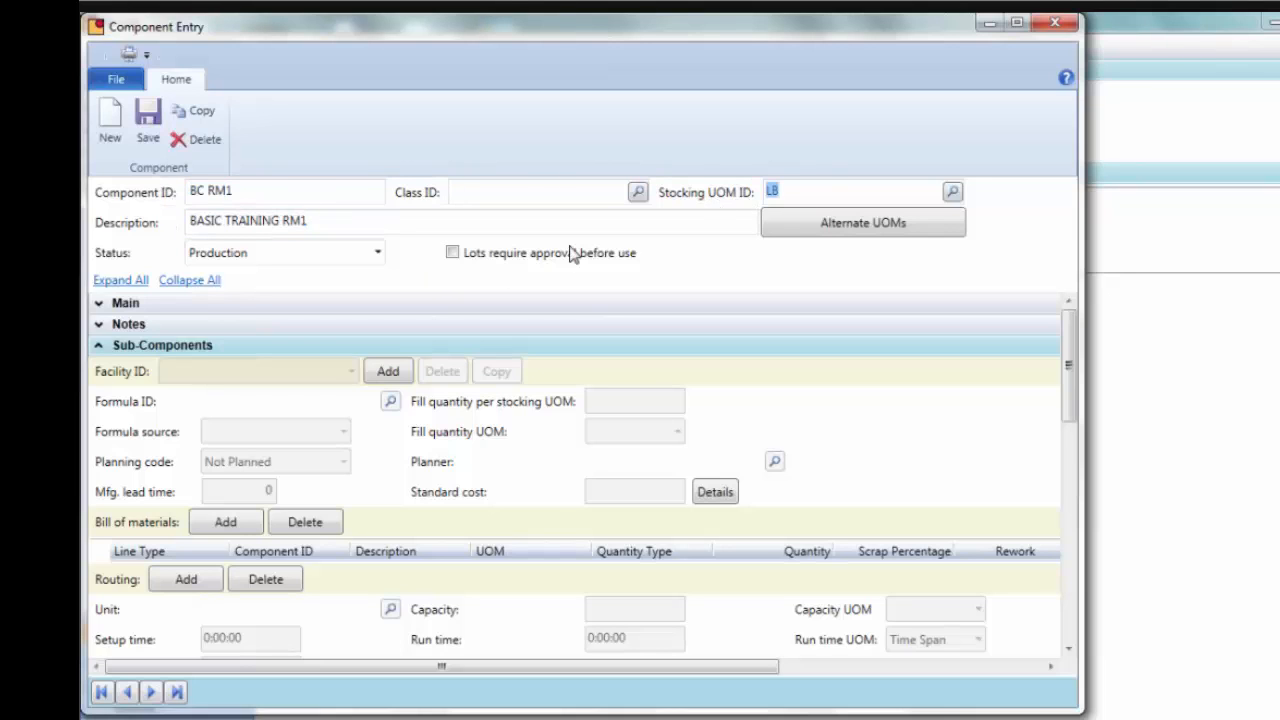
left_click(343, 222)
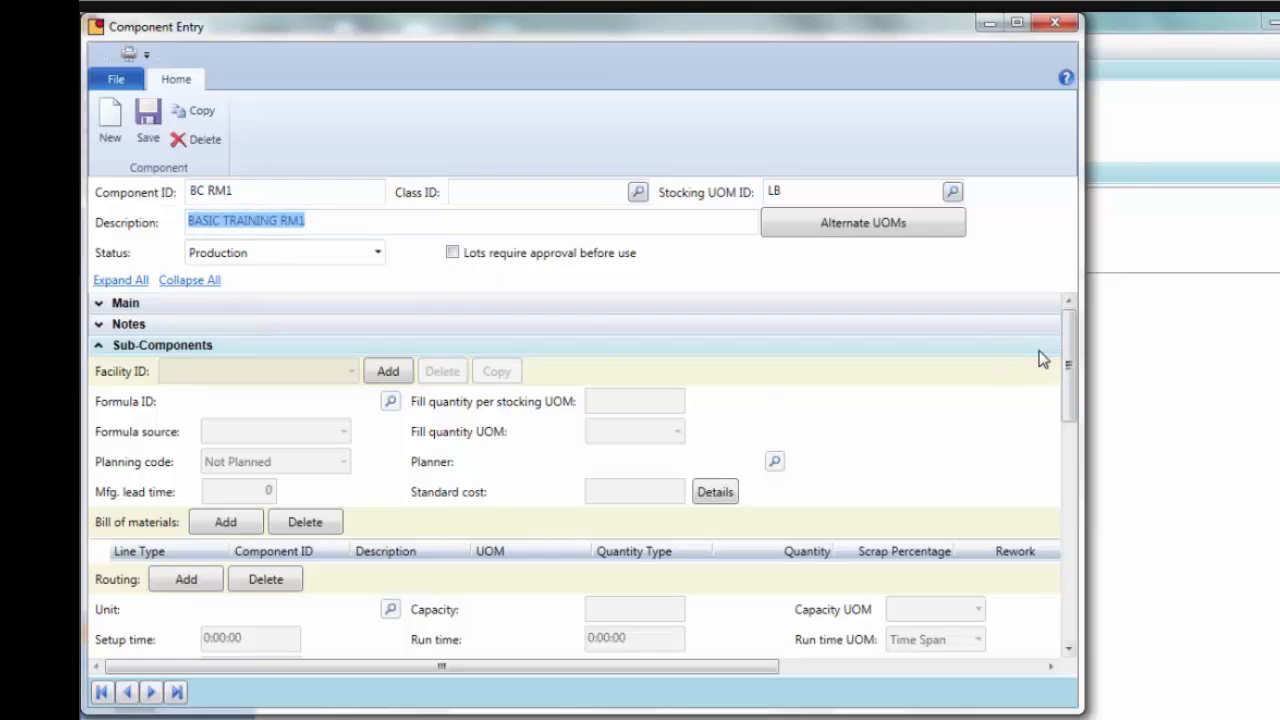
left_click(129, 346)
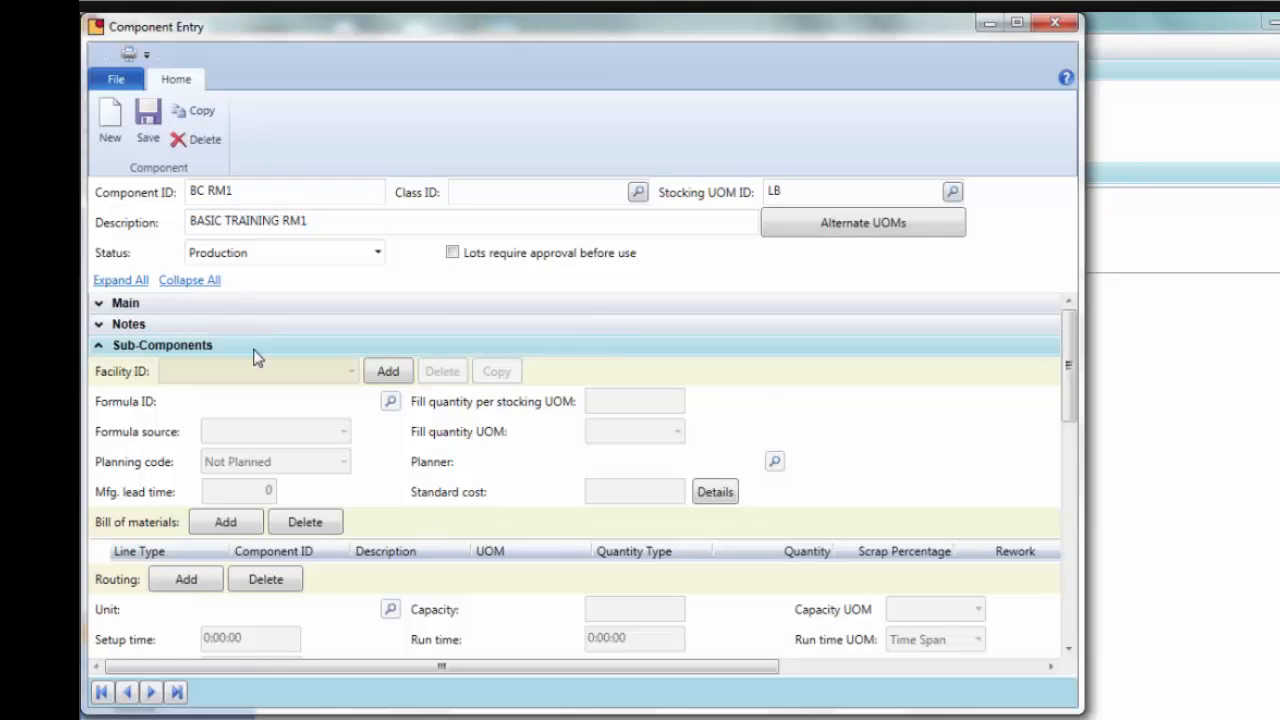
left_click(189, 283)
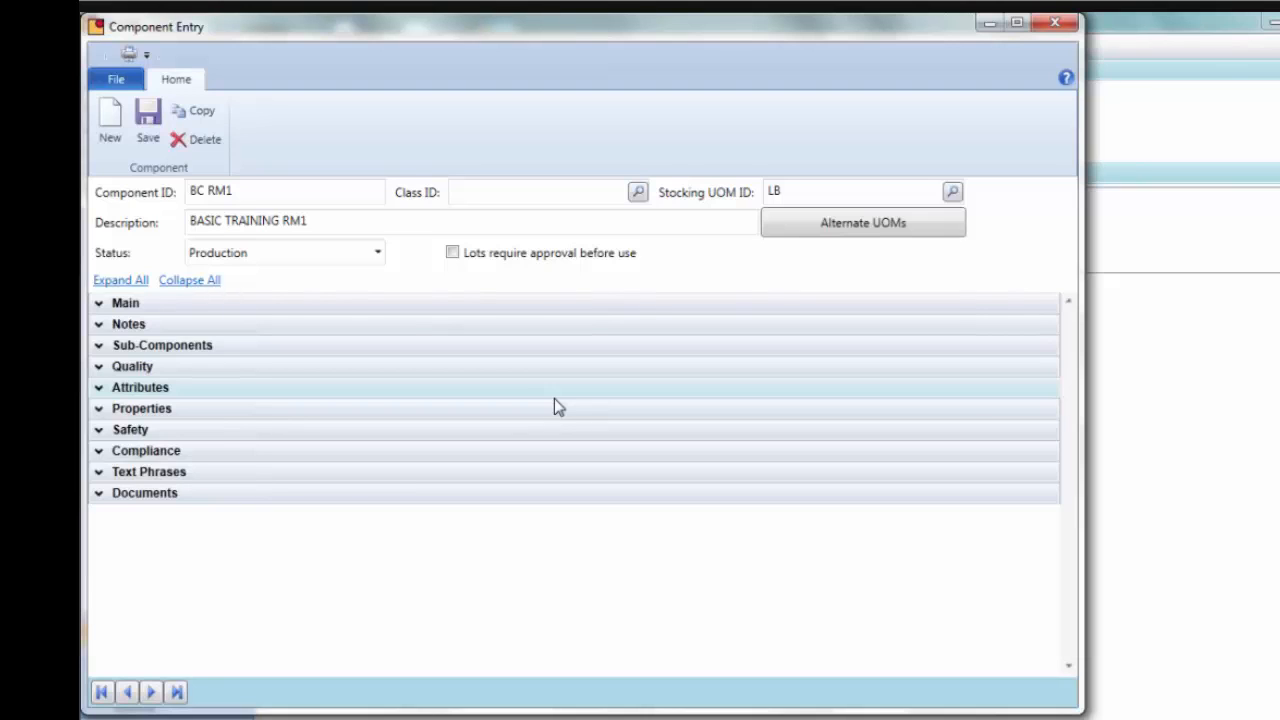
- Check the component's status choices, keep Production, and save component BC RM1
left_click(378, 253)
left_click(378, 253)
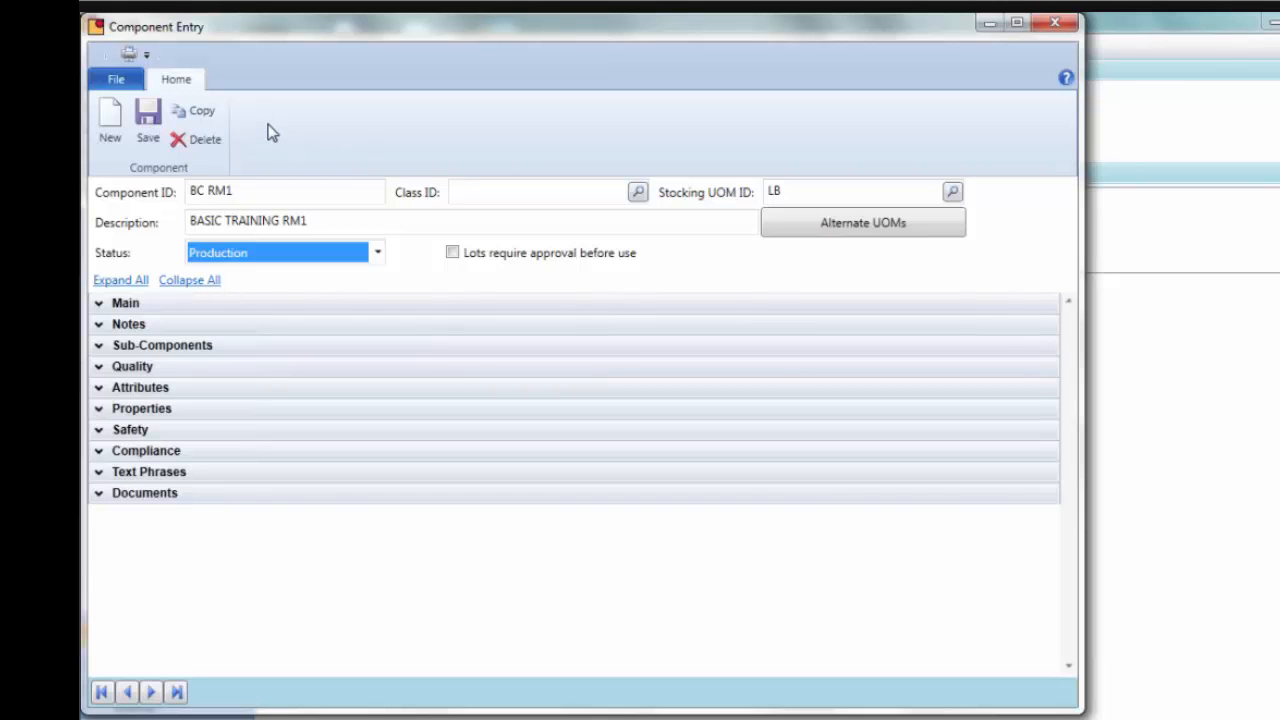
left_click(144, 118)
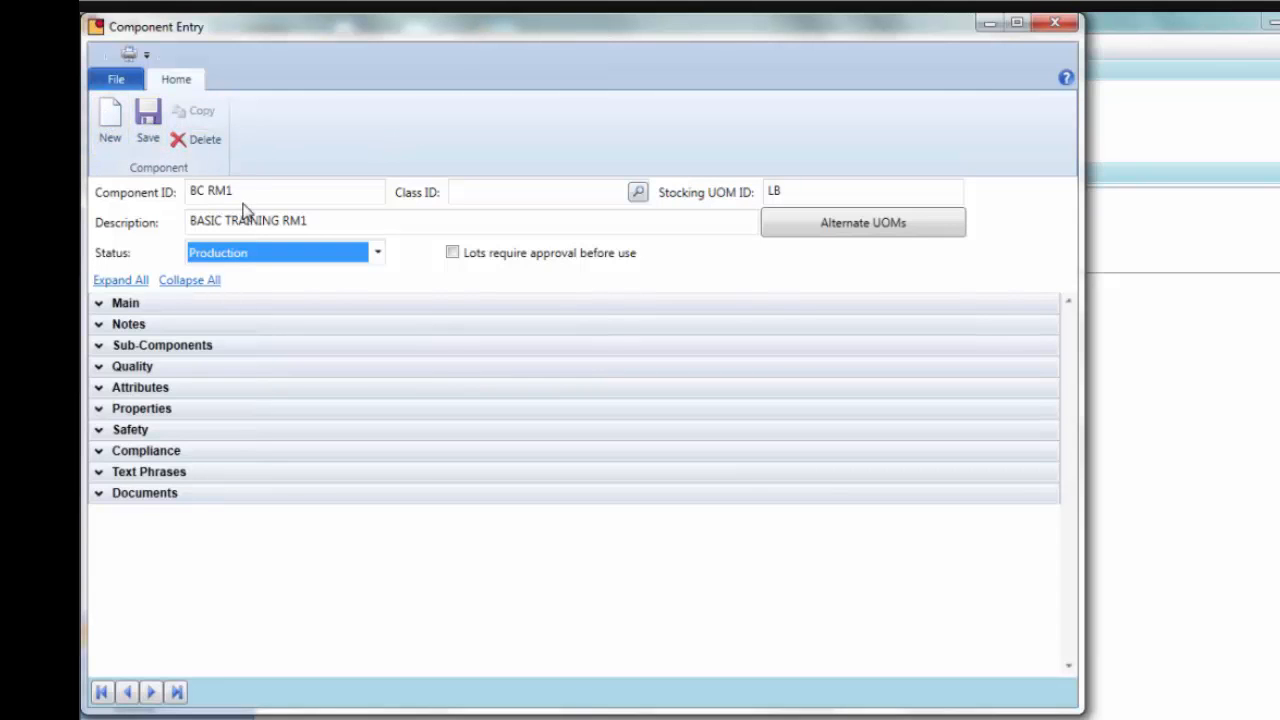
left_click_drag(232, 194, 205, 200)
- Start a new component record with the component ID BC RM2
left_click(110, 118)
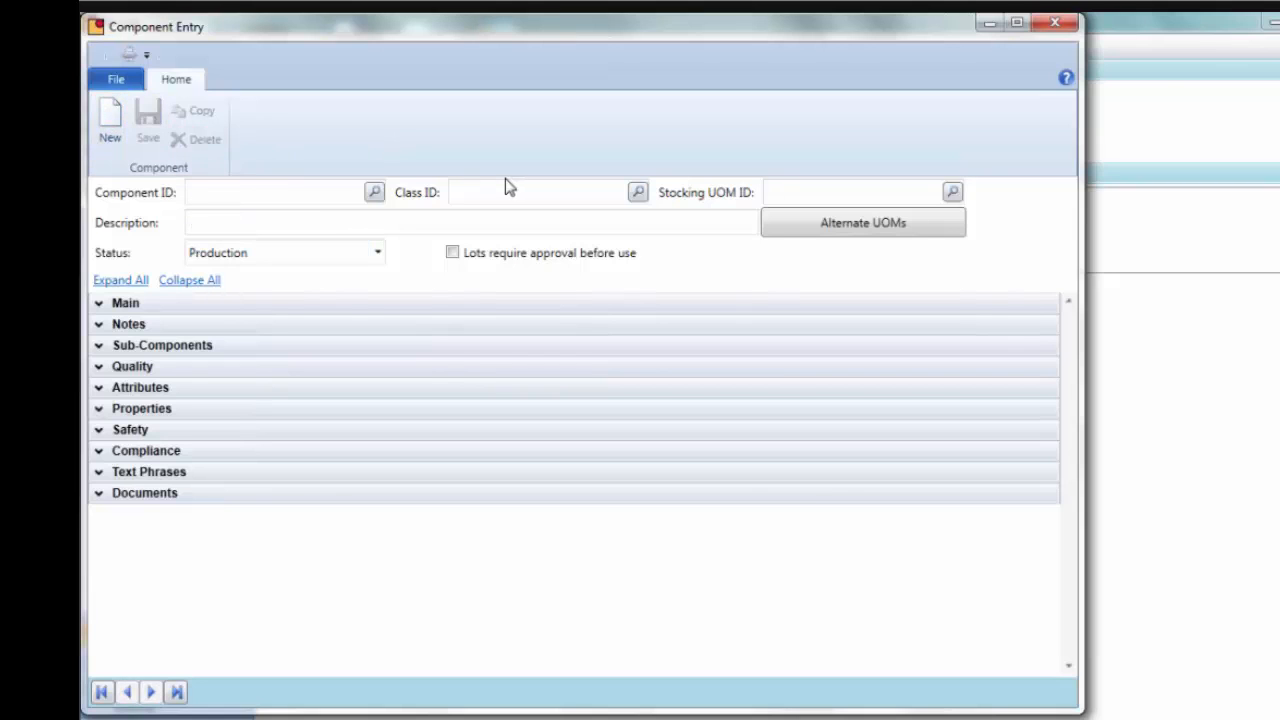
left_click(322, 201)
type("BC RM2")
key("Tab")
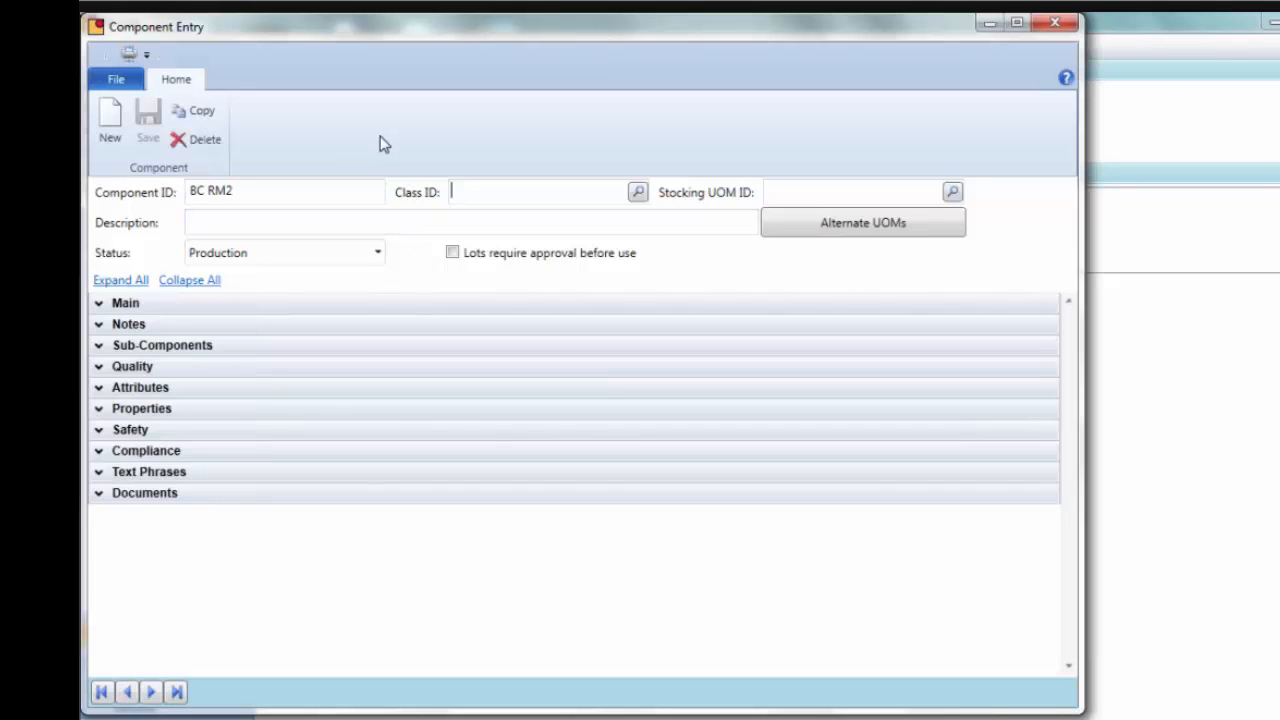
- Copy component BC RM1 into BC RM2, including Alternate Units along with all the other attributes
left_click(208, 115)
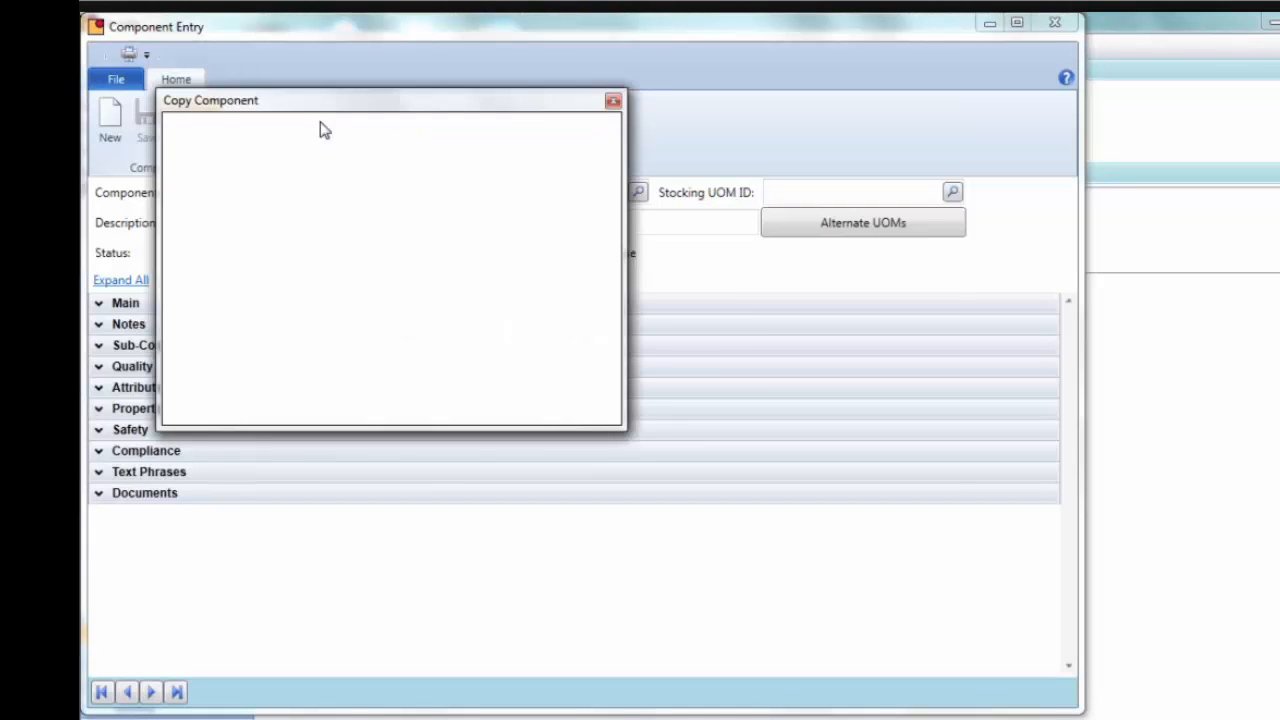
left_click(505, 130)
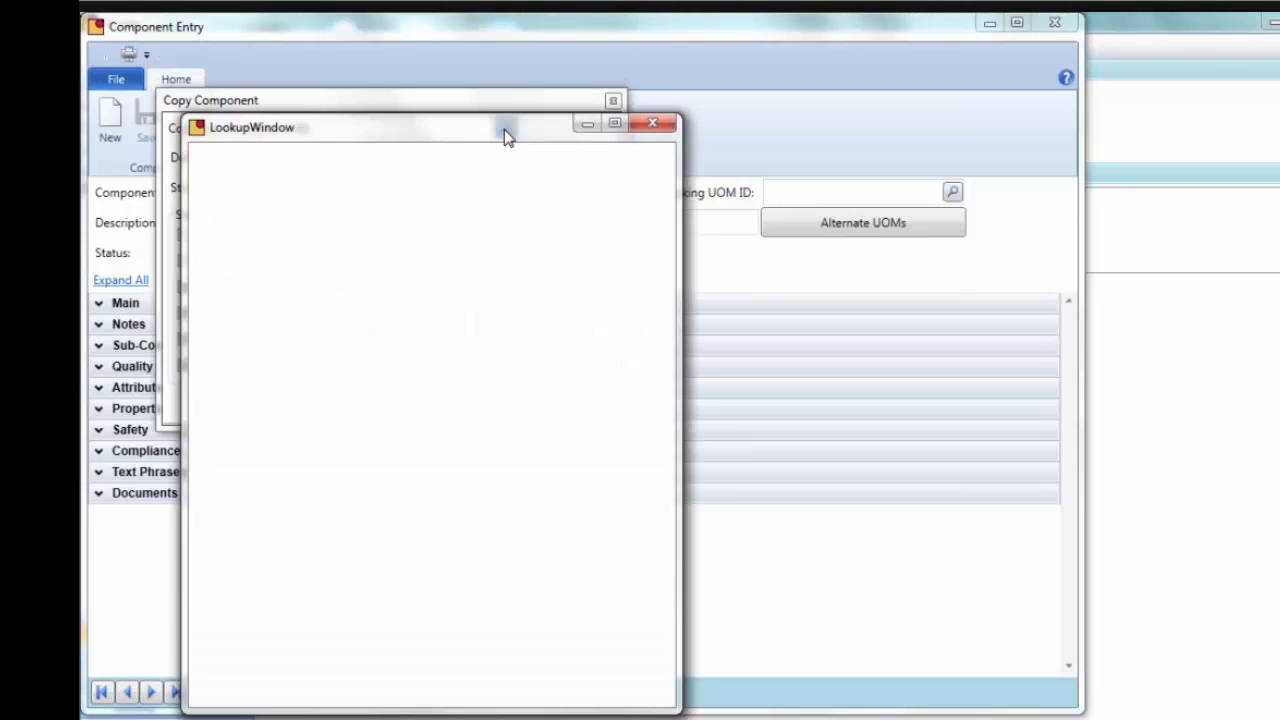
double_click(340, 218)
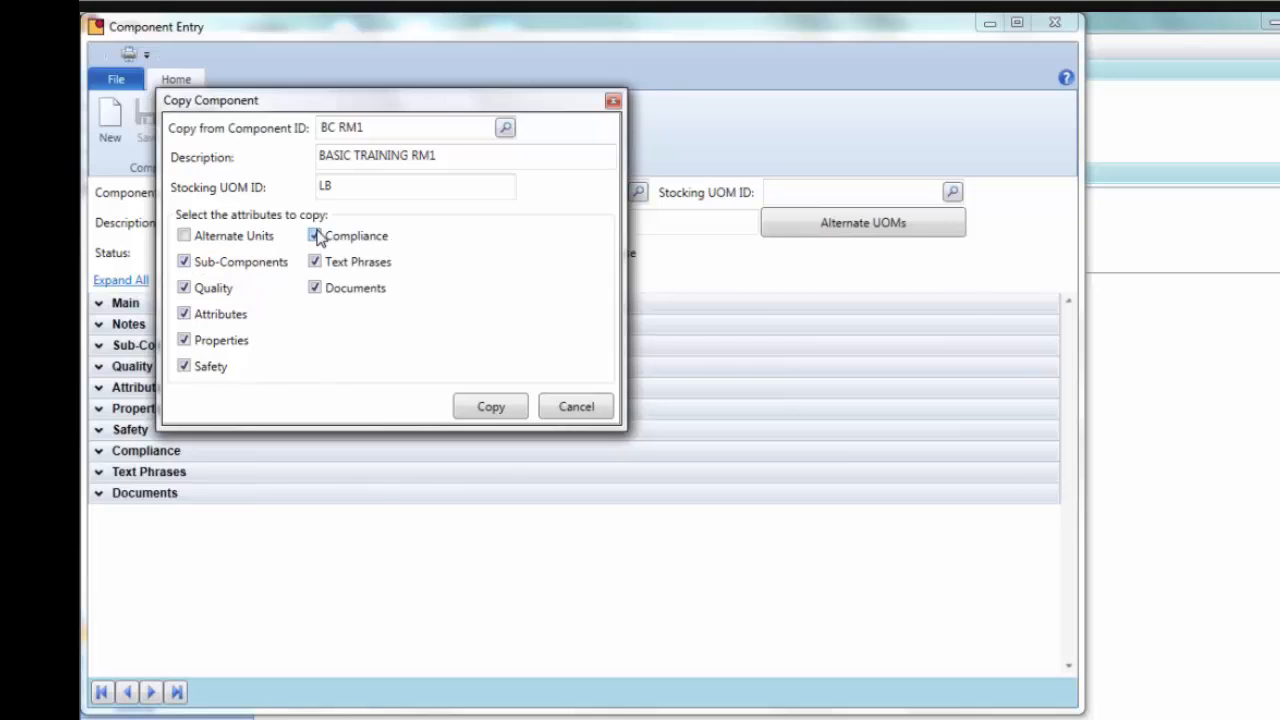
left_click(212, 238)
left_click(490, 410)
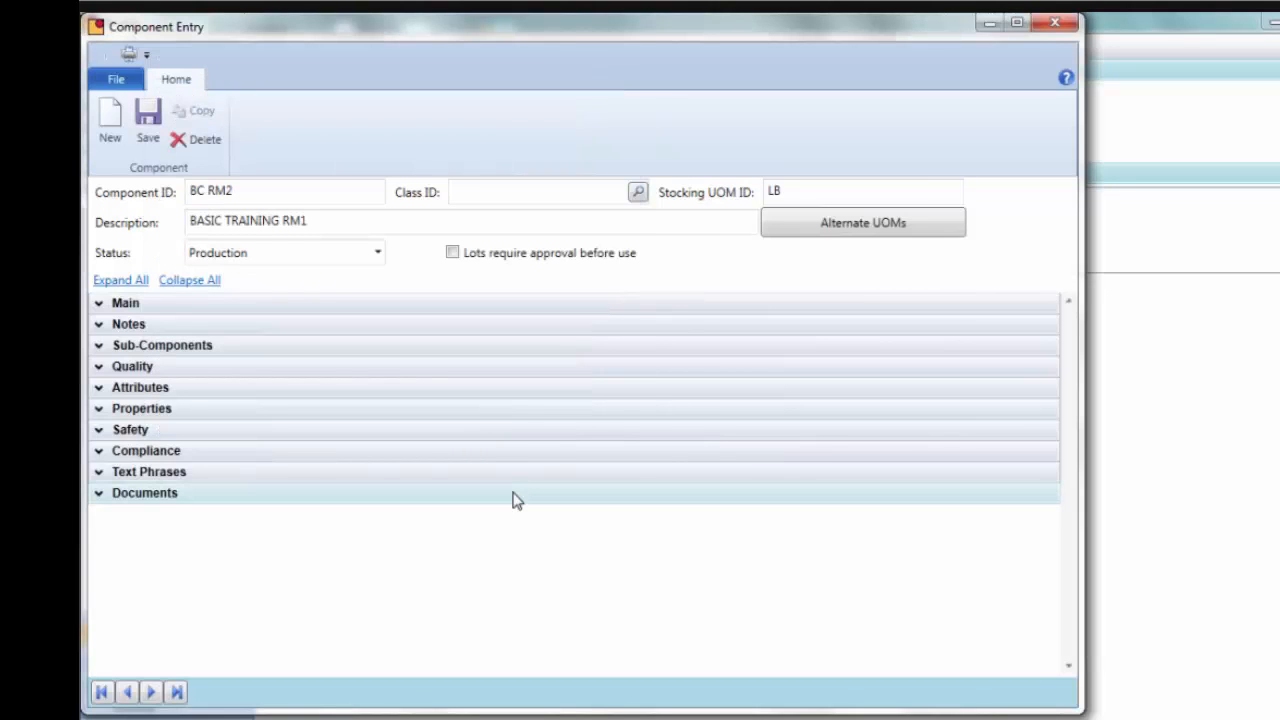